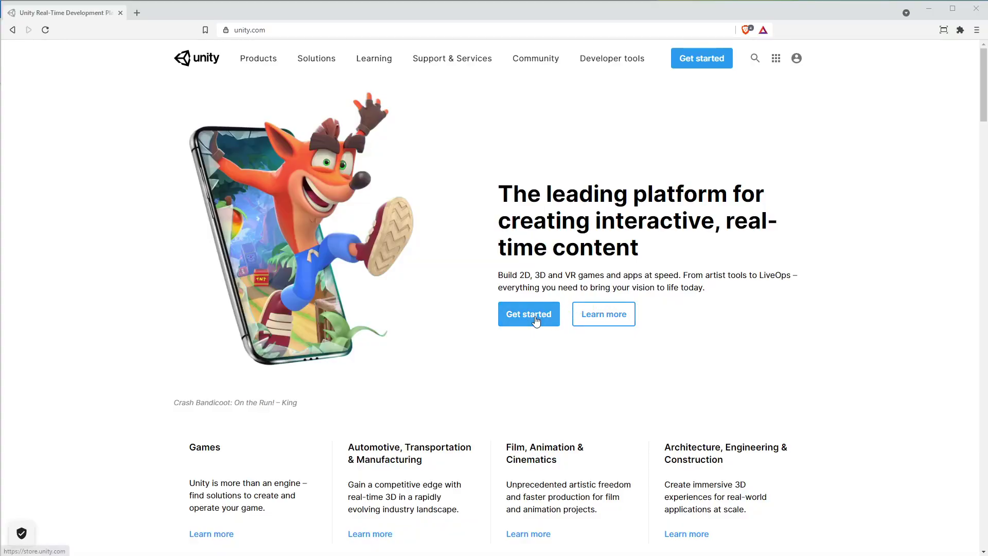
# Step: Choose the free Unity Personal plan for individuals as a returning user and accept its terms of service
pyautogui.click(535, 320)
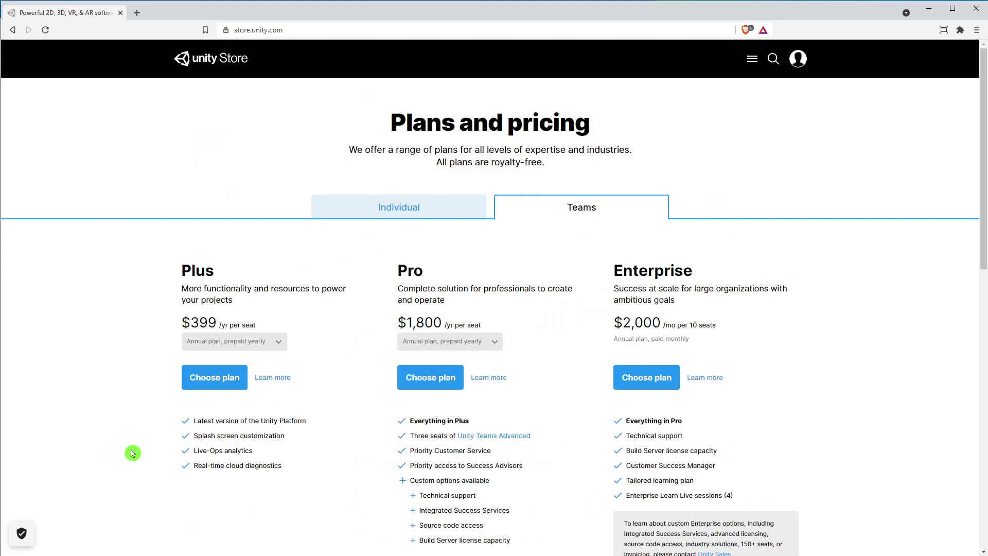
pyautogui.click(397, 208)
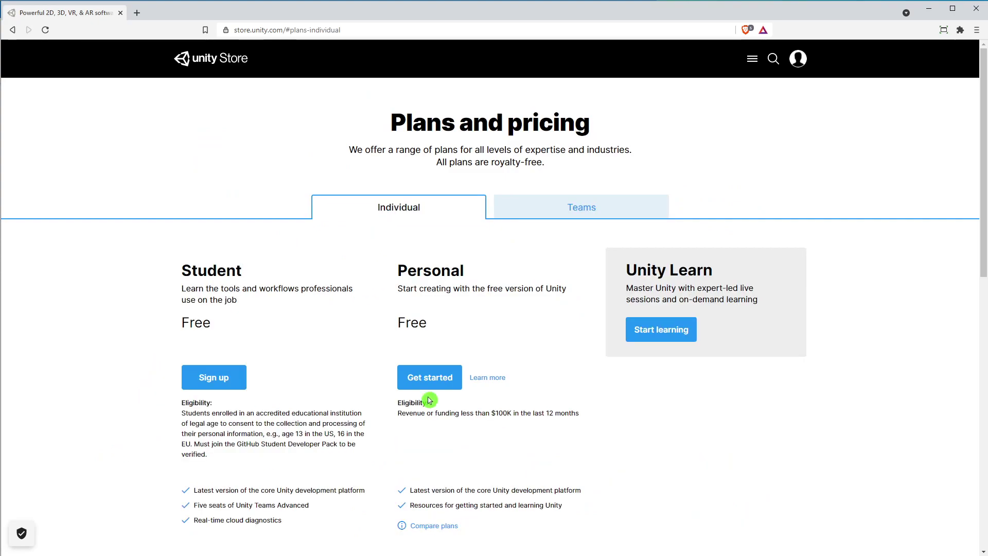
pyautogui.click(435, 380)
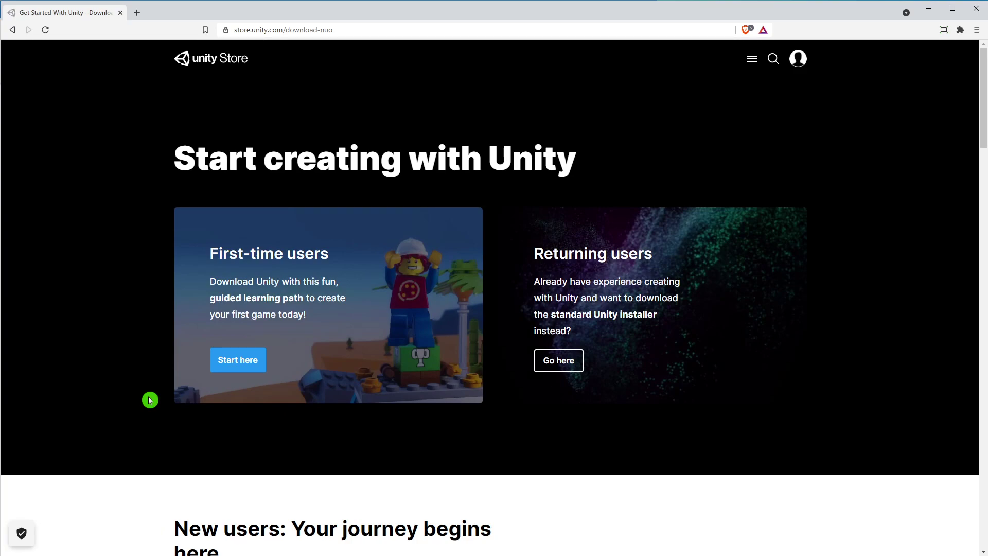
pyautogui.click(566, 358)
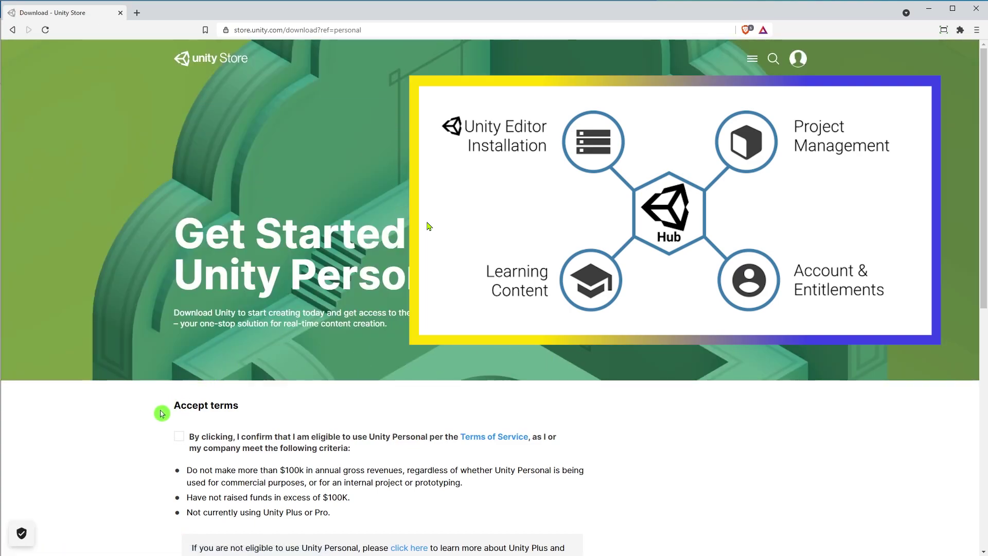
pyautogui.click(179, 435)
pyautogui.scroll(-4, 139, 435)
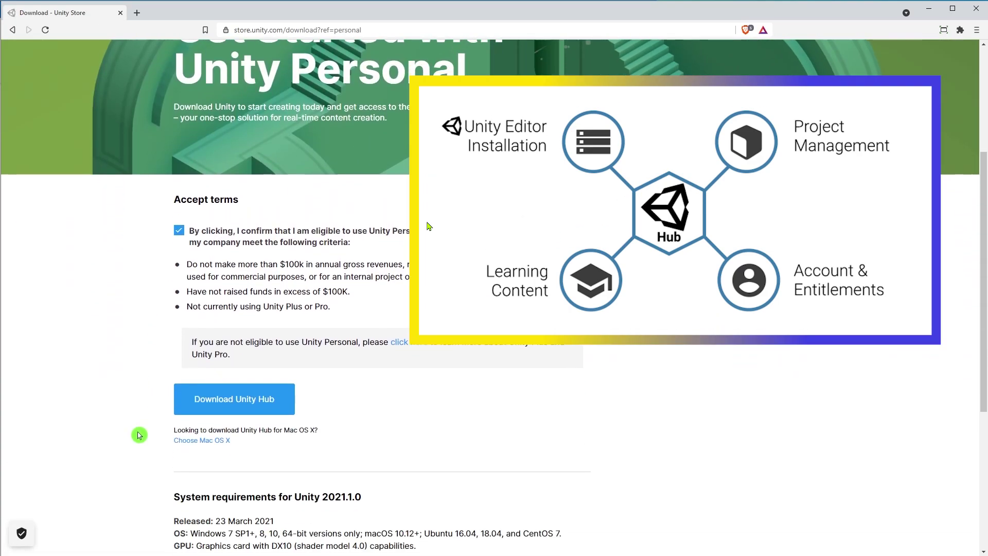
pyautogui.scroll(-2, 139, 434)
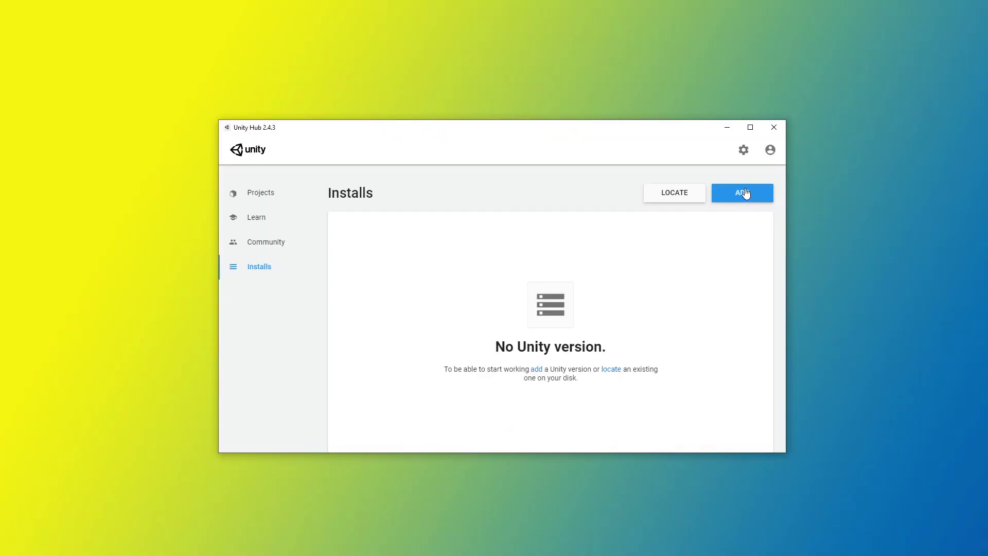
# Step: Add Unity 2020.3.13f1 LTS with Visual Studio Community 2019, Android Build Support, SDK & NDK Tools and OpenJDK
pyautogui.click(746, 192)
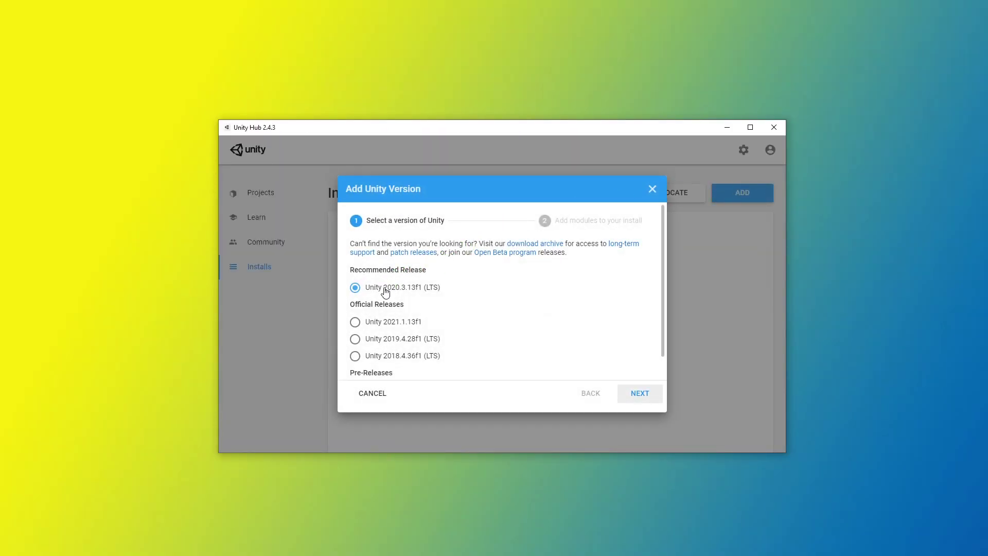
pyautogui.click(636, 395)
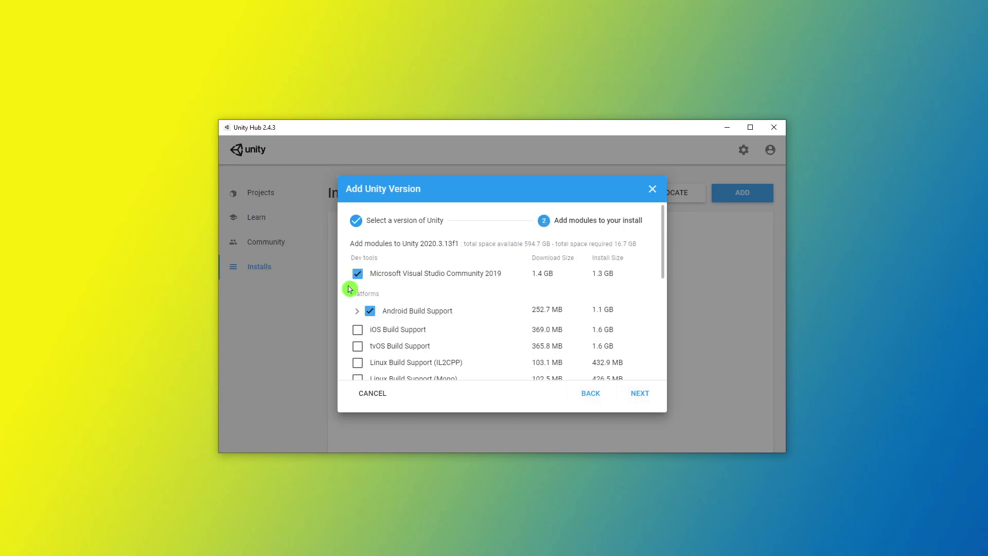
pyautogui.click(357, 312)
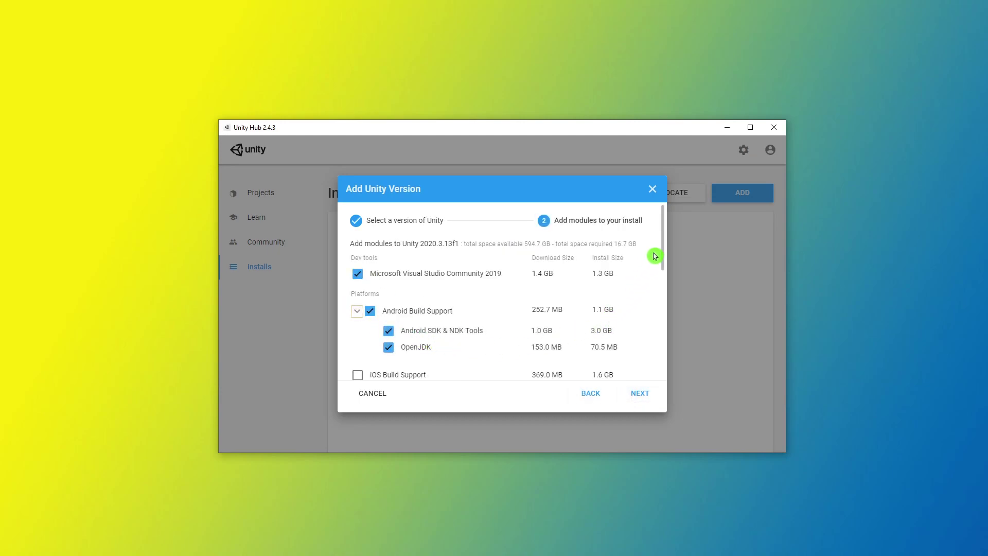
pyautogui.moveTo(667, 247); pyautogui.dragTo(672, 223)
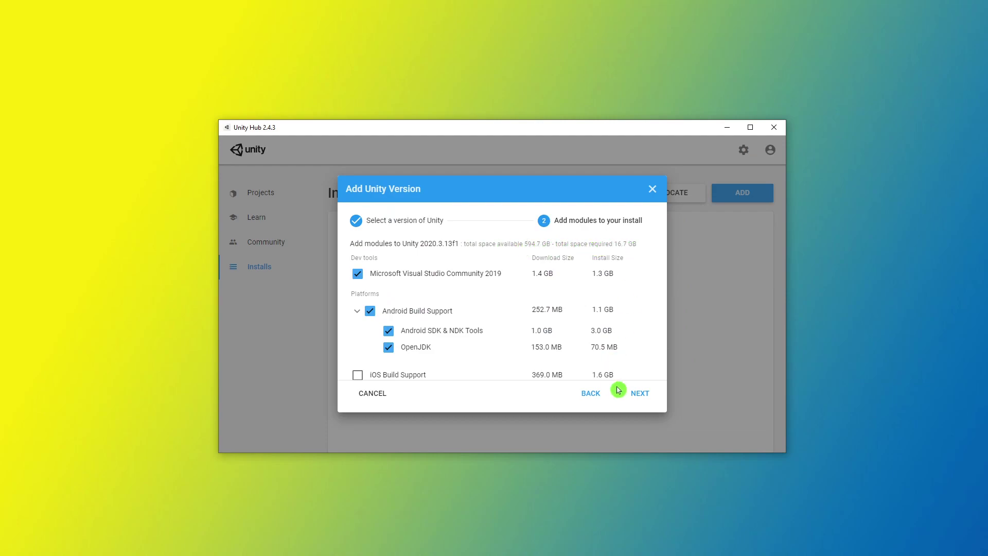
pyautogui.click(640, 394)
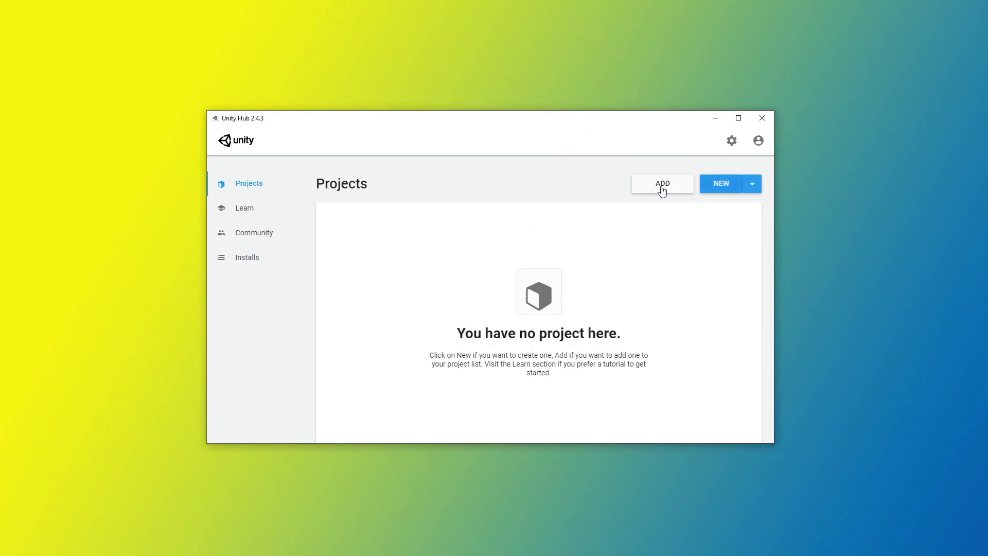
# Step: Create a 3D project named 'Getting Started VR Quest Unity 2021' with editor version 2020.3.13f1
pyautogui.click(722, 185)
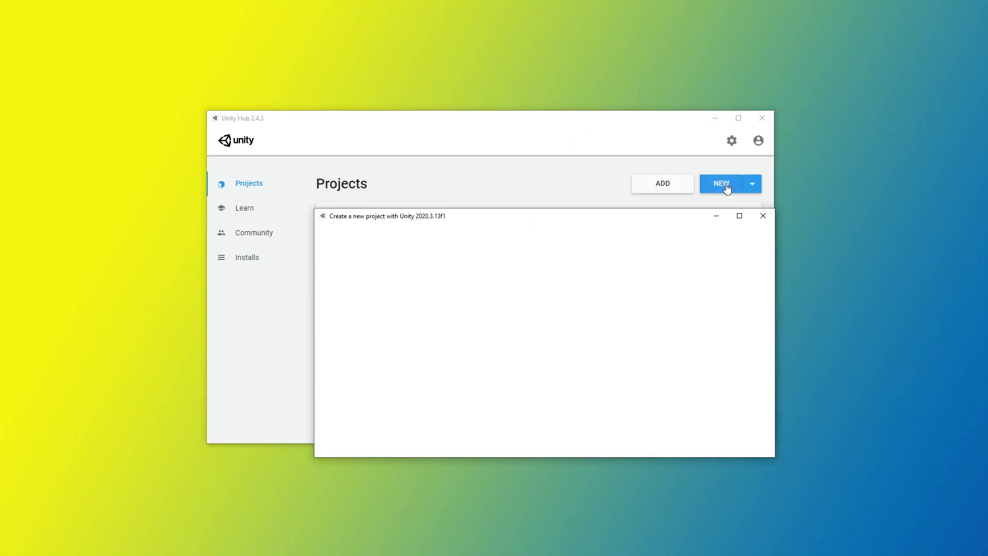
pyautogui.click(762, 215)
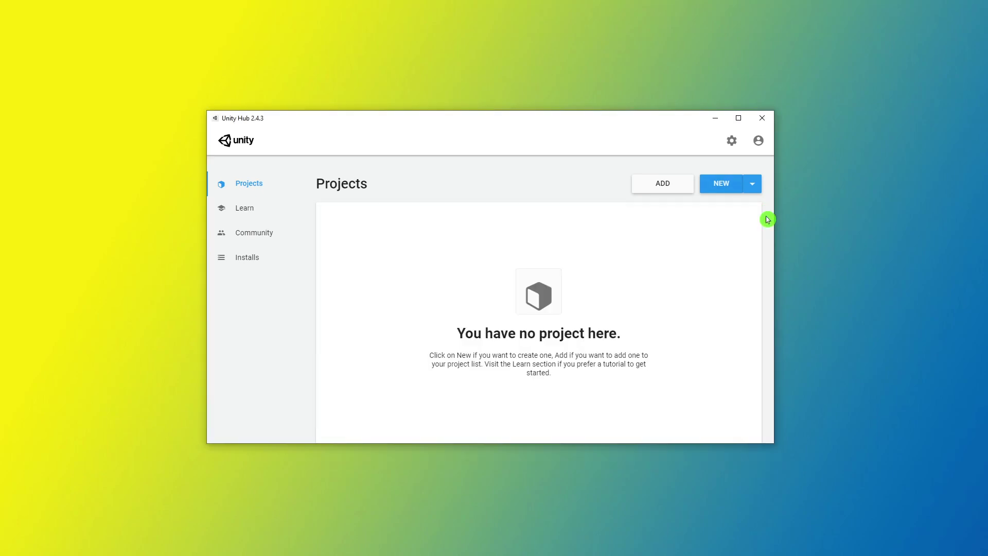
pyautogui.click(752, 187)
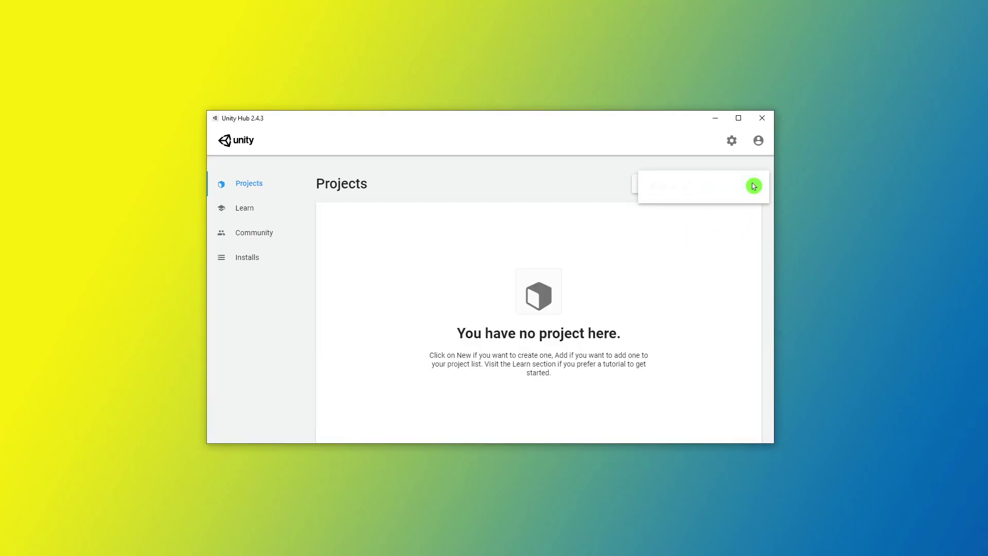
pyautogui.click(679, 188)
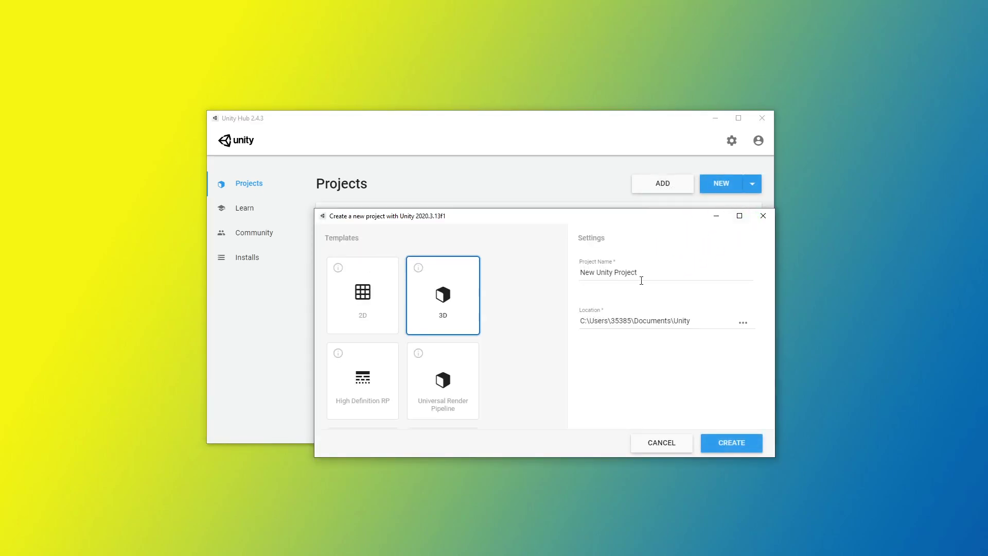
pyautogui.moveTo(651, 271); pyautogui.dragTo(576, 270)
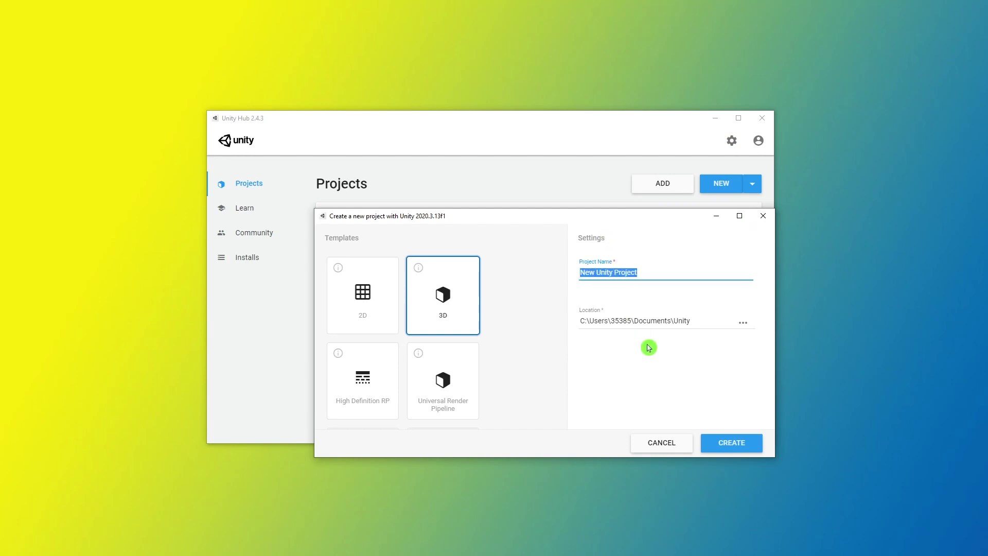
pyautogui.write('Ge')
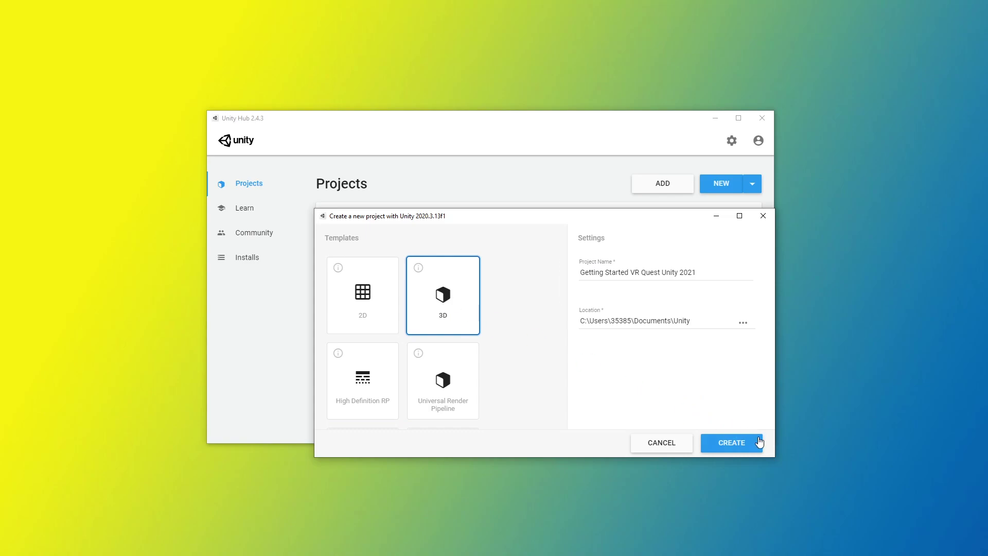
pyautogui.click(731, 443)
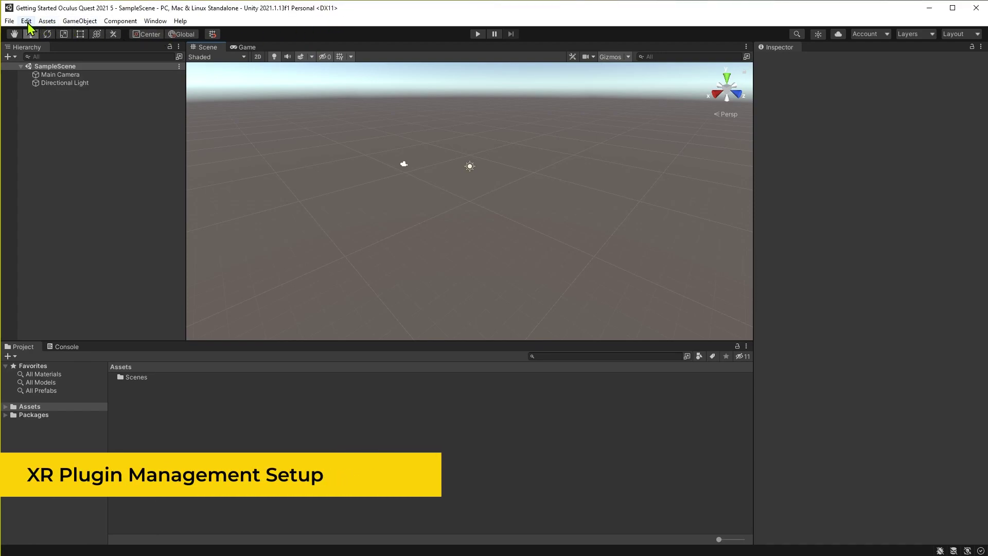
# Step: Install the XR Plugin Management package from Project Settings
pyautogui.click(153, 22)
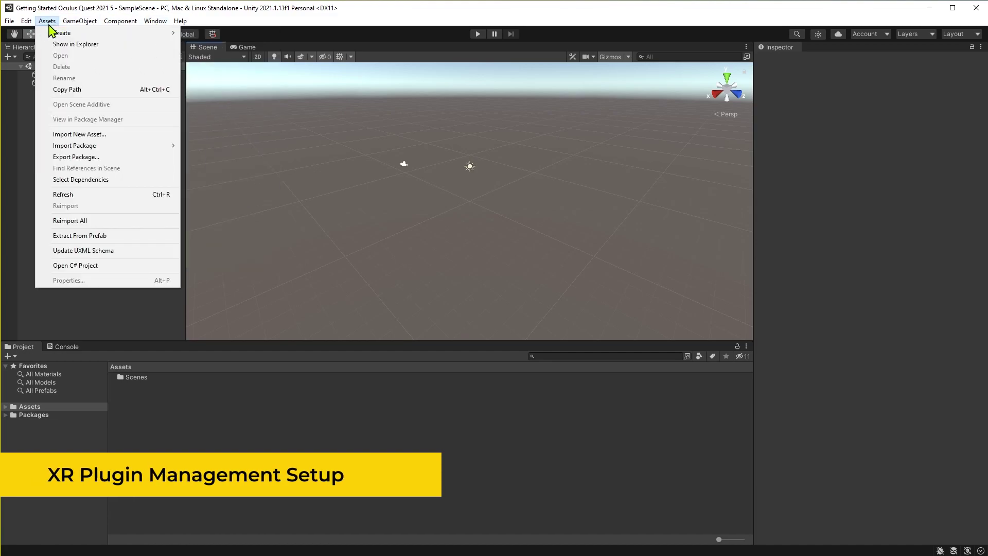
pyautogui.moveTo(26, 21)
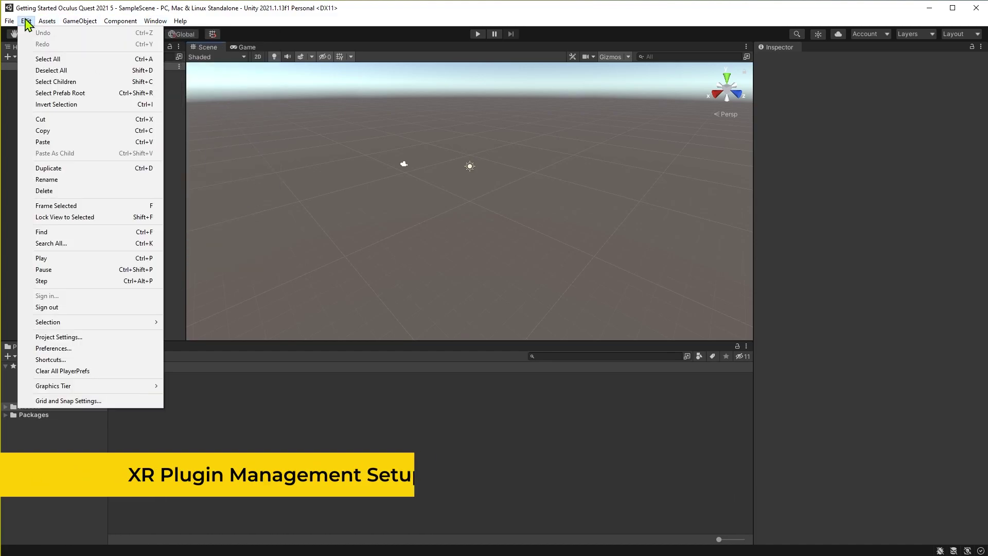
pyautogui.click(68, 337)
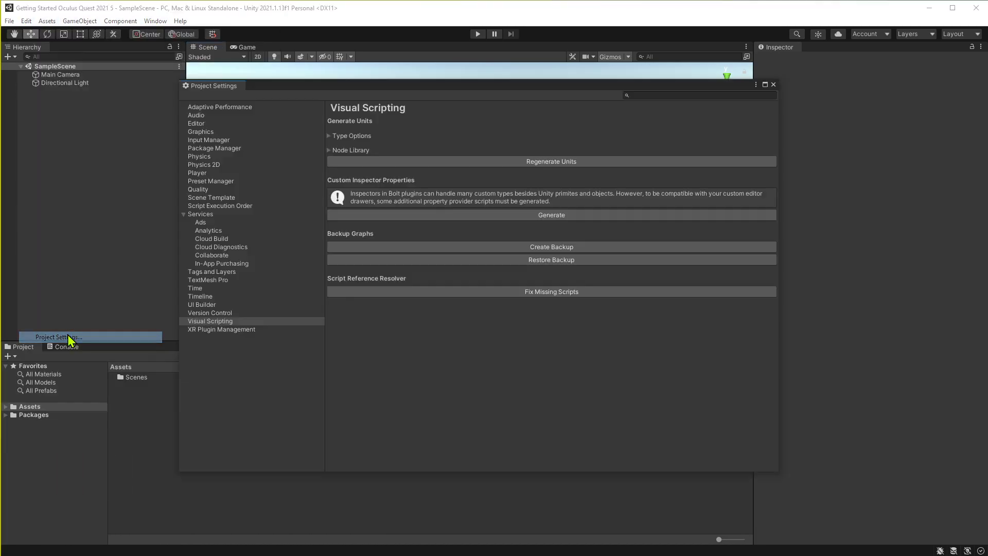
pyautogui.click(230, 330)
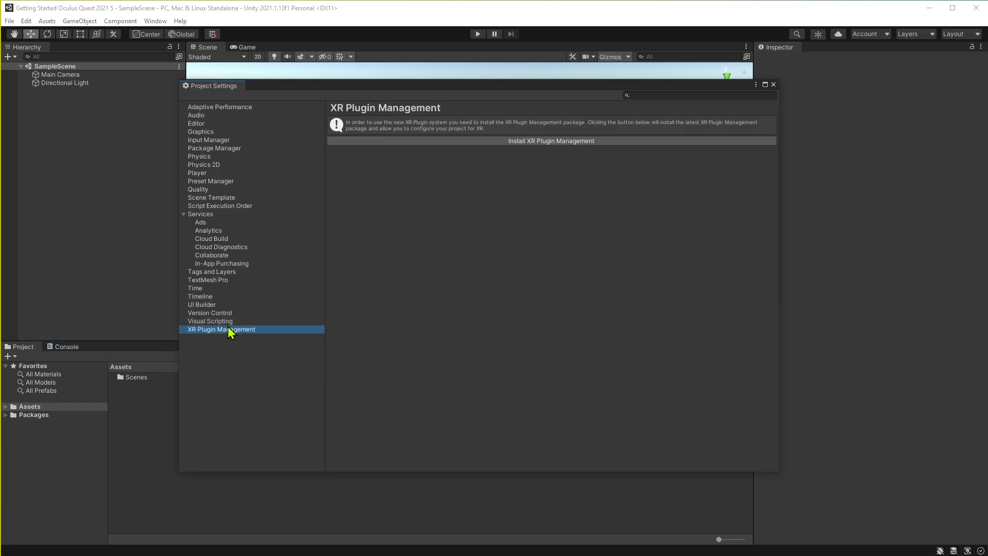
pyautogui.click(557, 140)
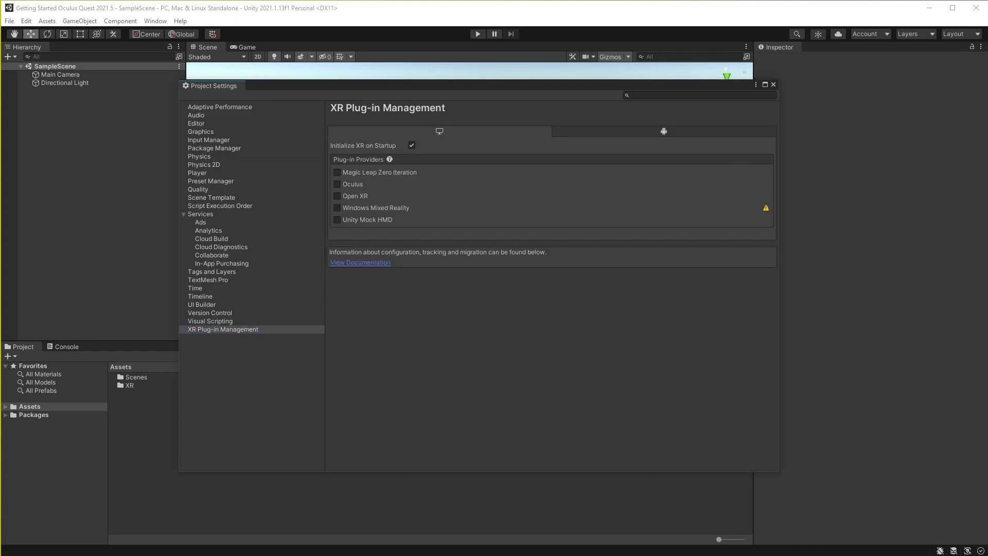
# Step: Enable Oculus as the XR plug-in provider for both desktop and Android
pyautogui.click(337, 184)
pyautogui.click(604, 133)
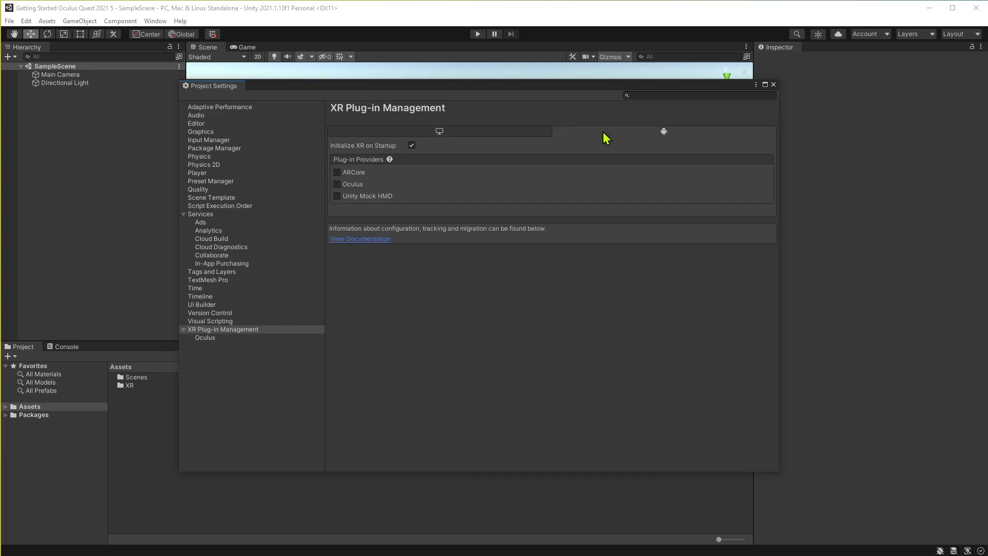
pyautogui.click(338, 185)
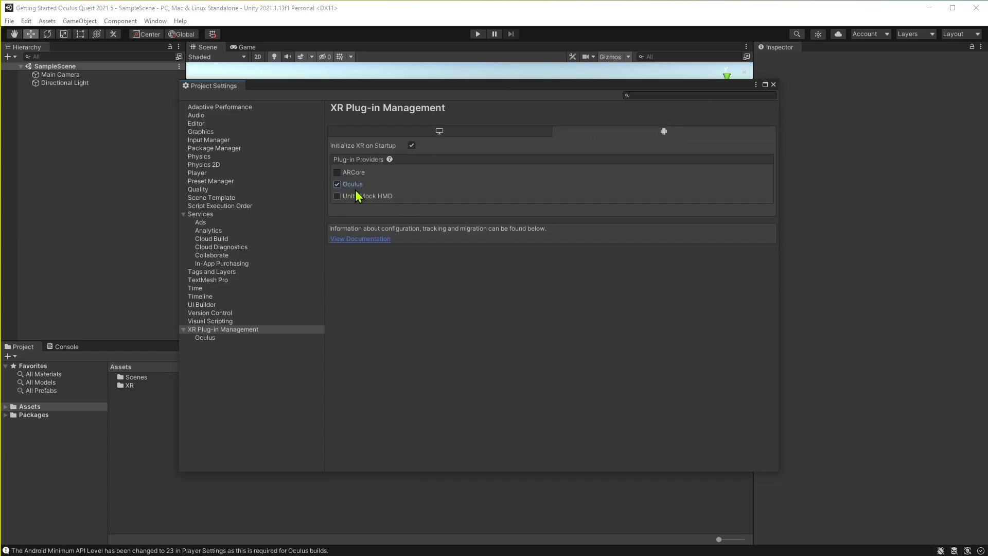
pyautogui.click(494, 133)
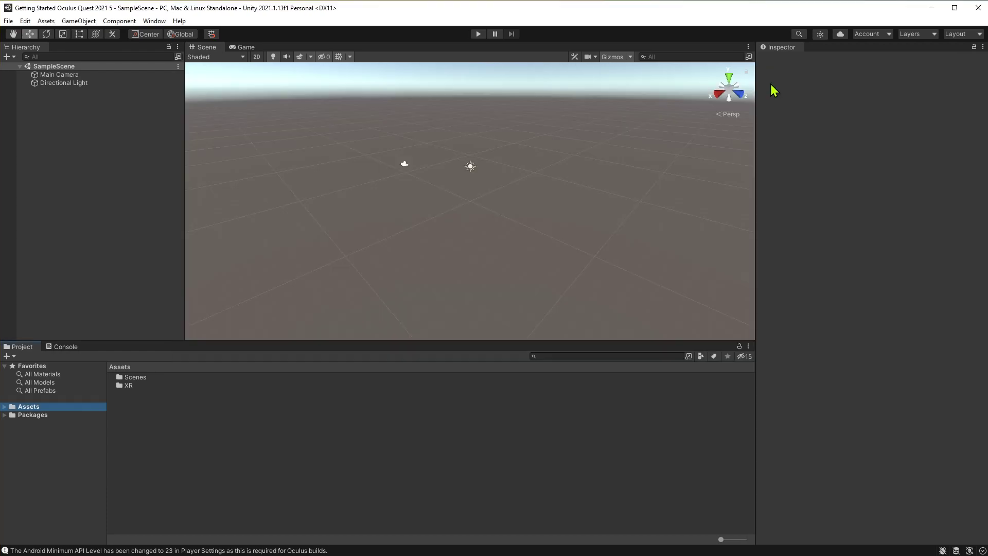
# Step: Switch the build platform to Android in Build Settings
pyautogui.click(8, 21)
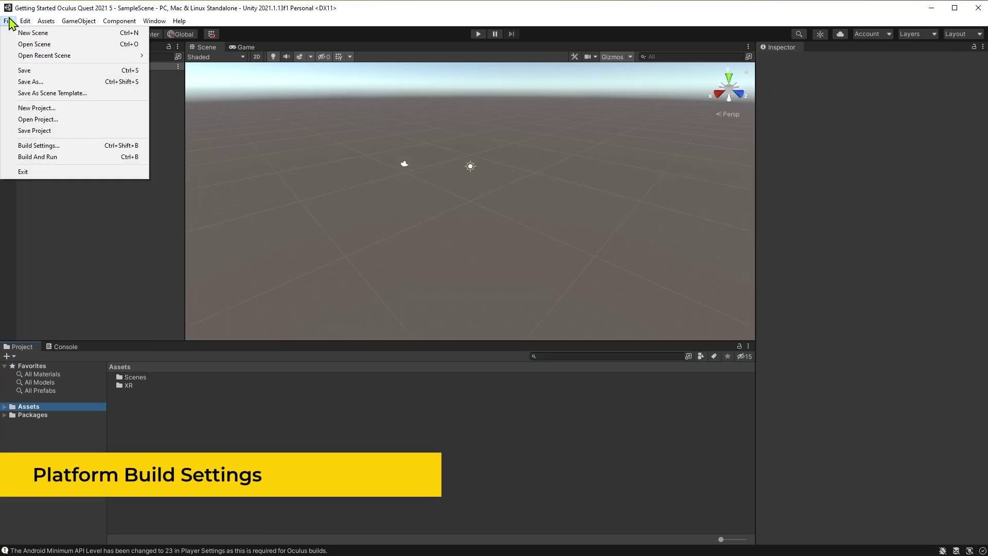
pyautogui.click(39, 146)
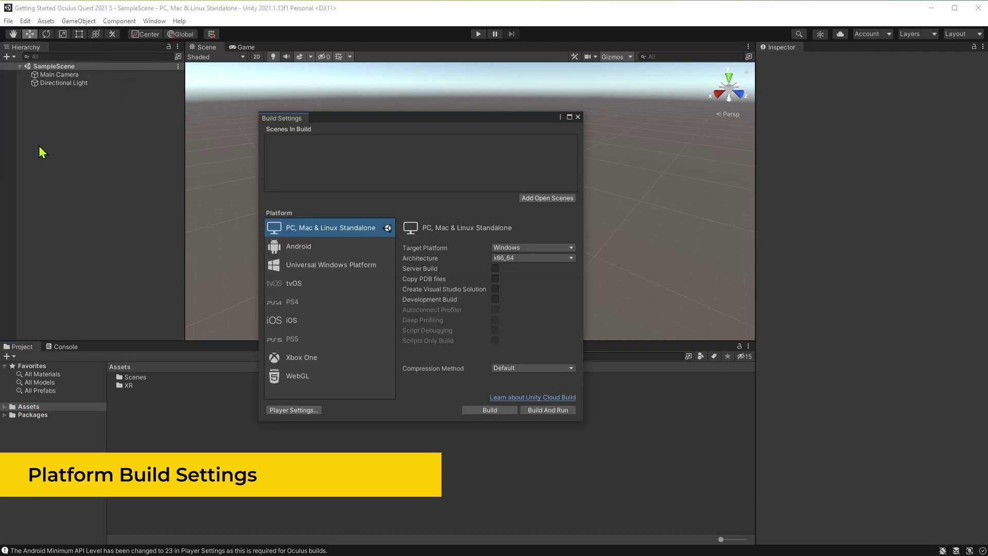
pyautogui.click(337, 246)
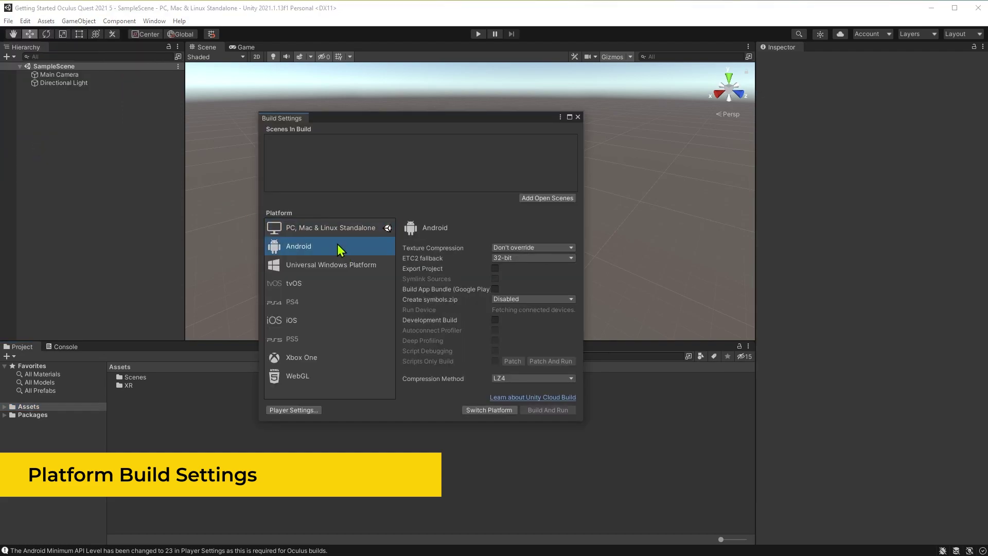
pyautogui.click(485, 411)
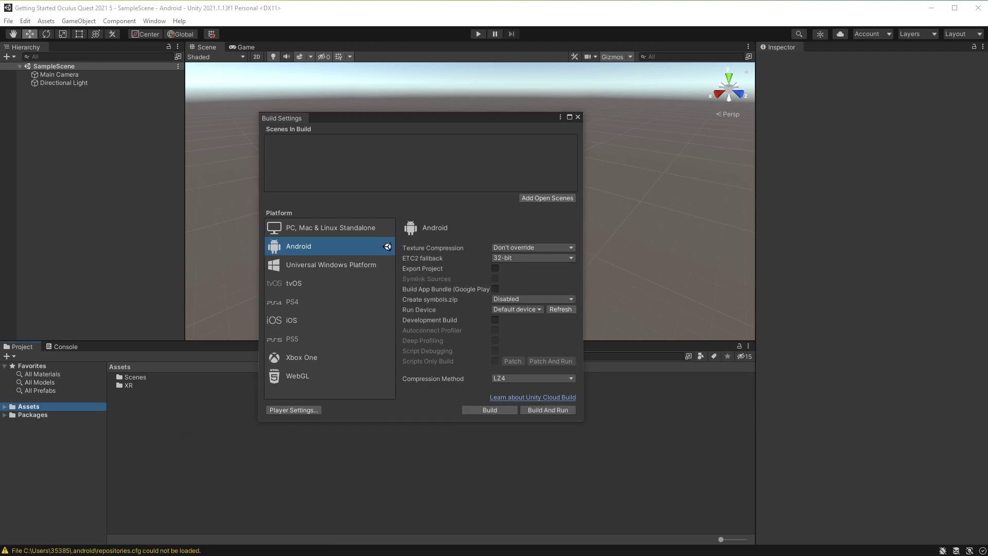
# Step: Check that the Player settings' Minimum API Level is Android 6.0 'Marshmallow' (API level 23)
pyautogui.click(286, 410)
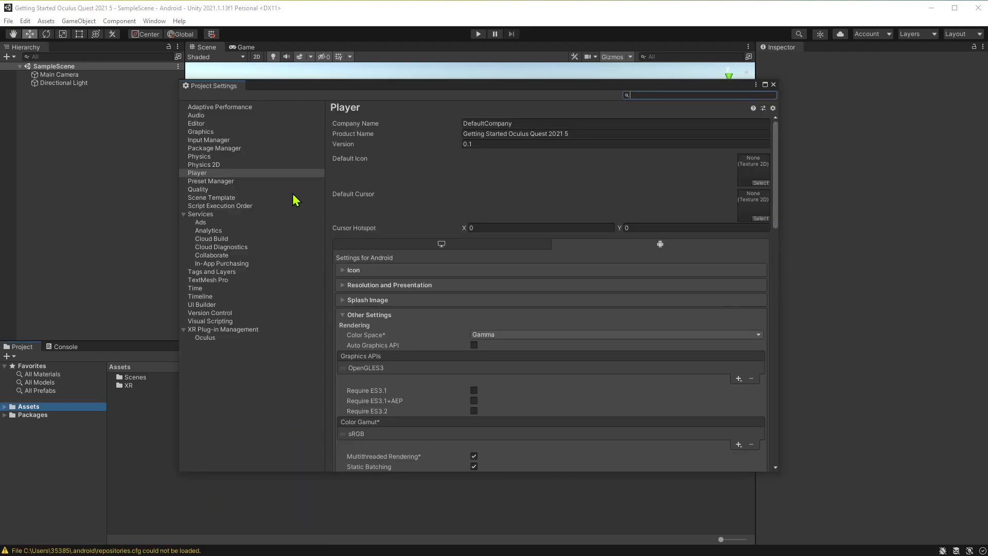
pyautogui.click(211, 177)
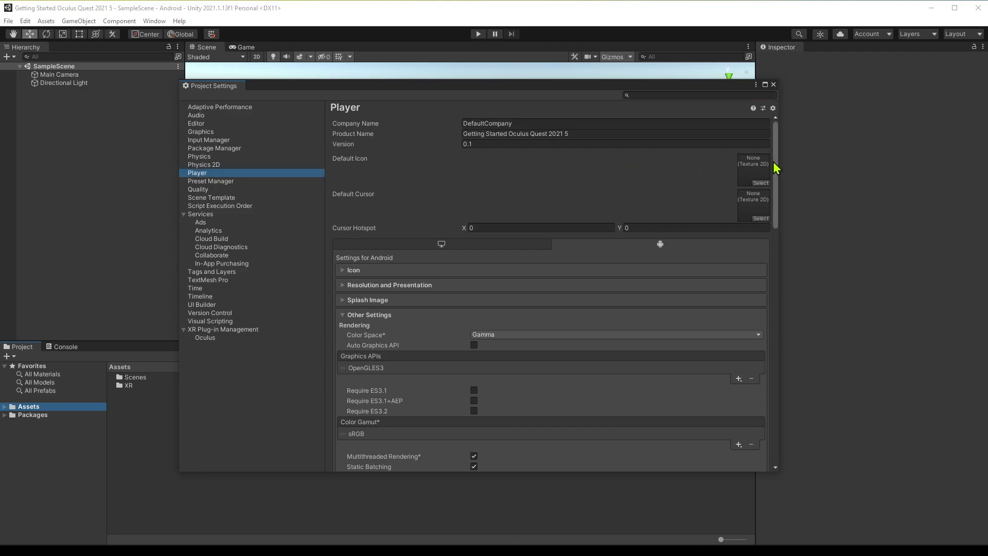
pyautogui.moveTo(775, 163); pyautogui.dragTo(778, 279)
pyautogui.click(746, 298)
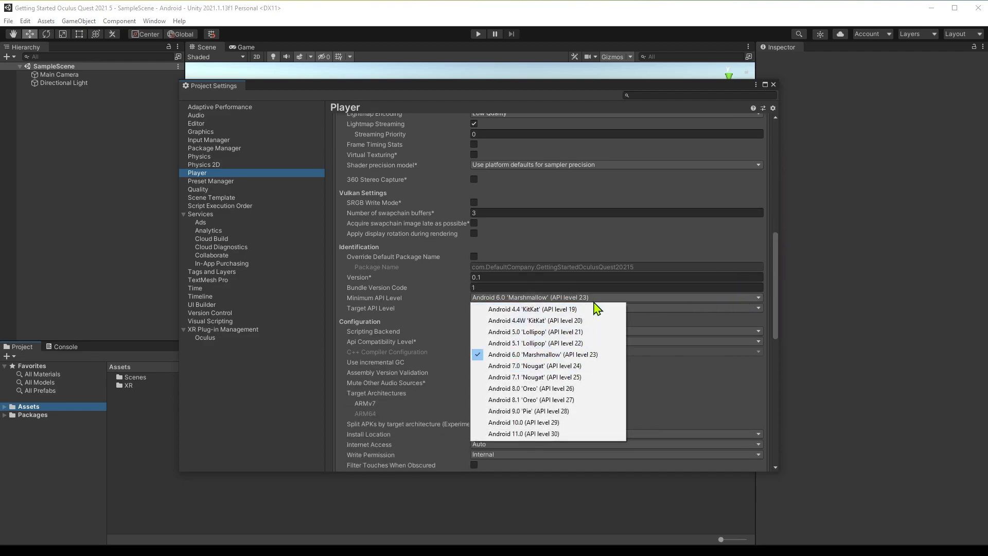
pyautogui.click(774, 85)
# Step: Open the Package Manager and list packages from the Unity Registry
pyautogui.click(774, 85)
pyautogui.click(154, 21)
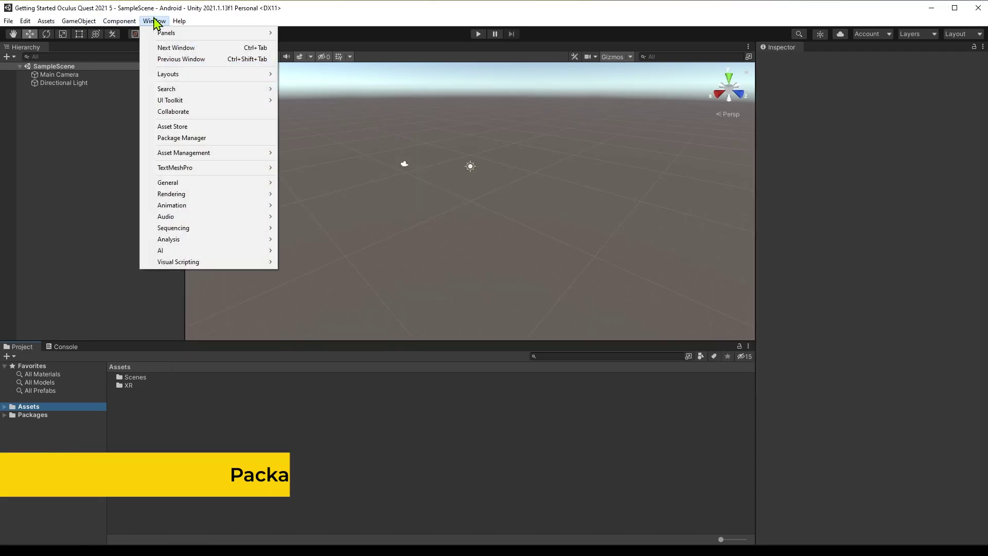
pyautogui.click(182, 138)
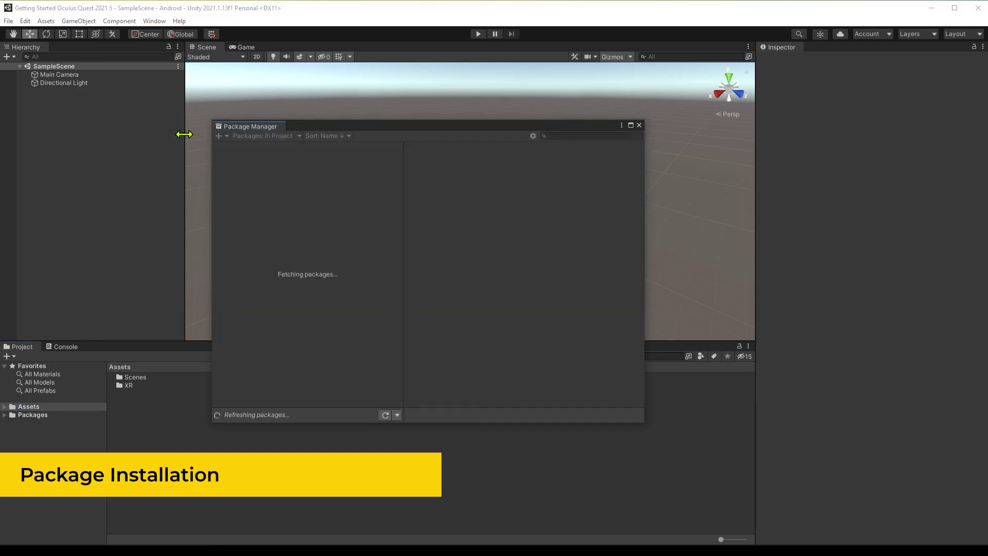
pyautogui.moveTo(322, 121); pyautogui.dragTo(328, 115)
pyautogui.click(298, 130)
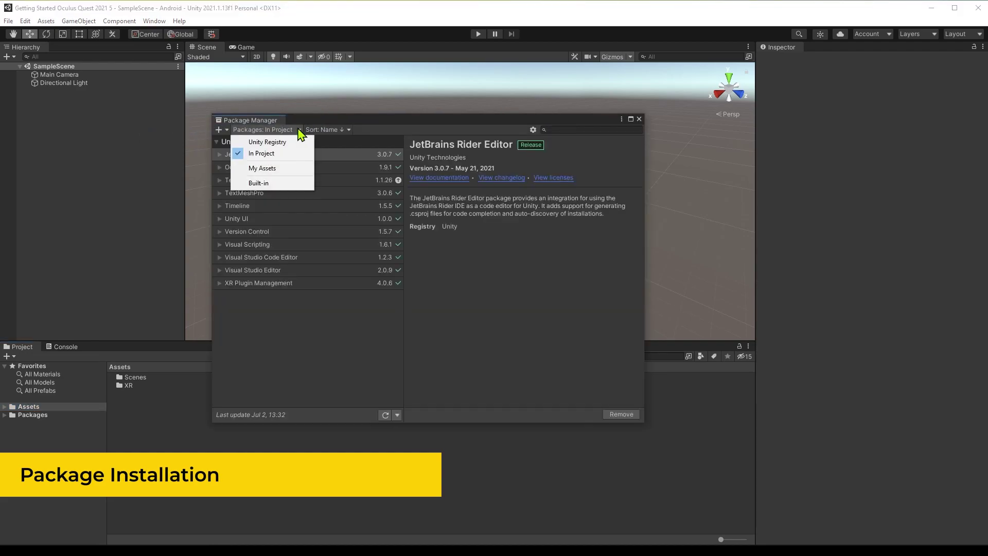
pyautogui.click(267, 142)
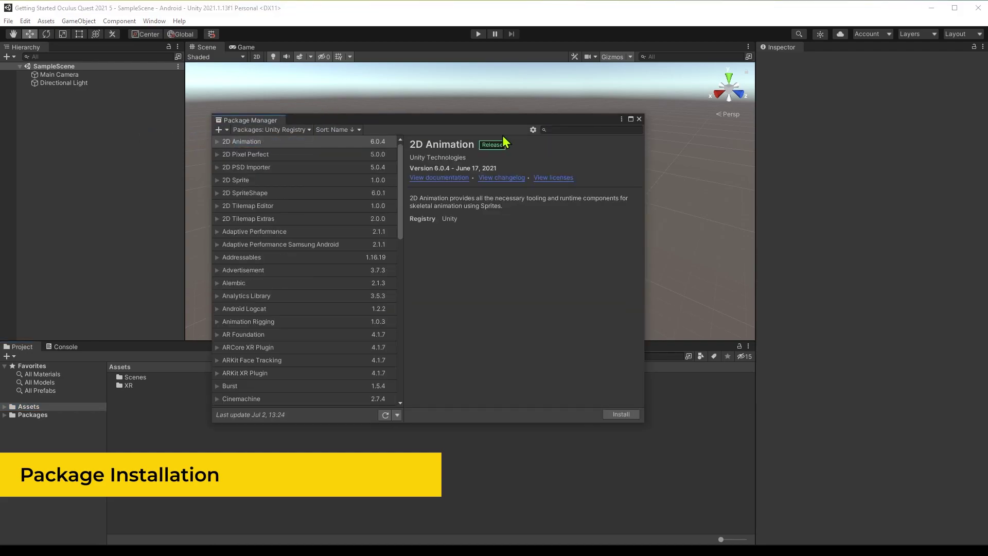
# Step: Enable pre-release packages in the advanced project settings and accept the warning
pyautogui.click(533, 130)
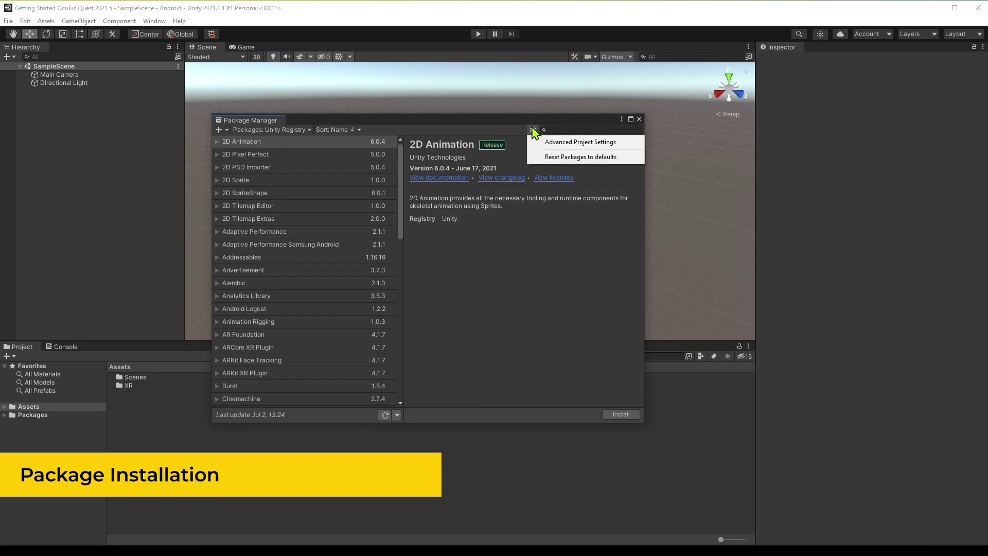
pyautogui.click(554, 143)
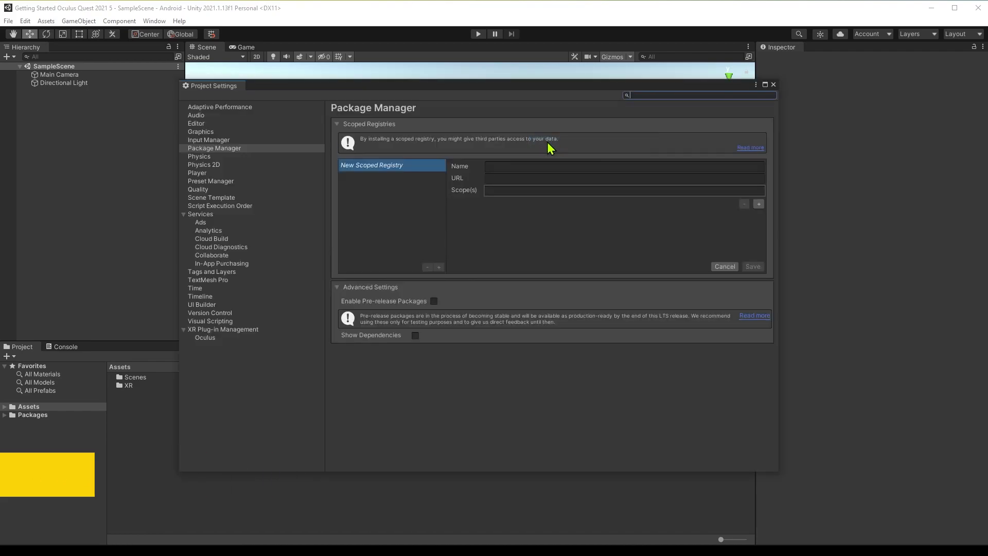
pyautogui.click(434, 301)
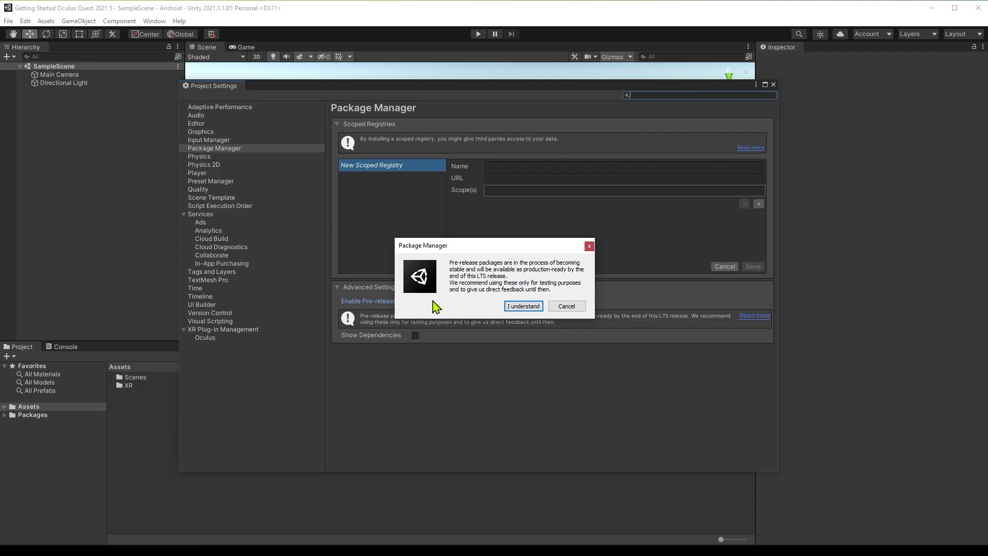
pyautogui.click(521, 307)
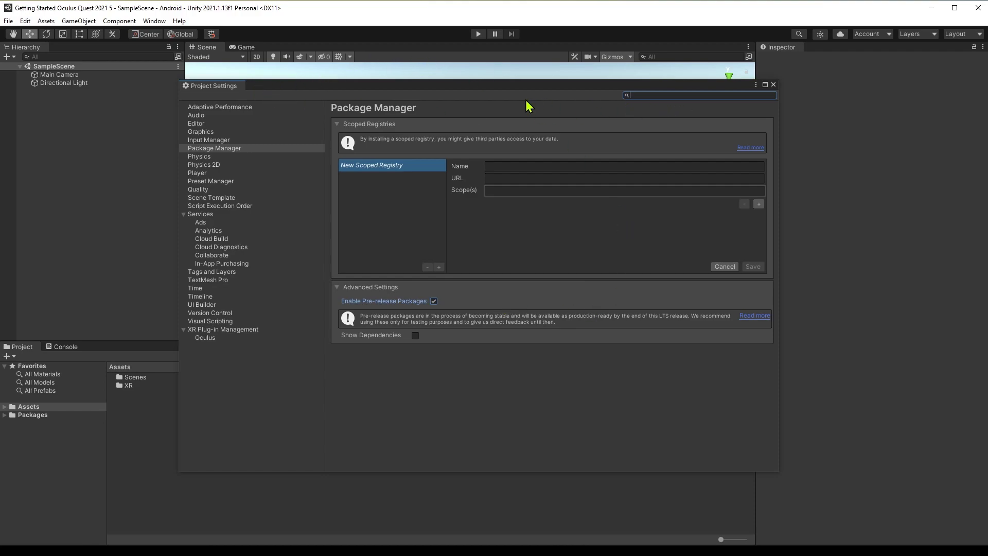
pyautogui.click(773, 84)
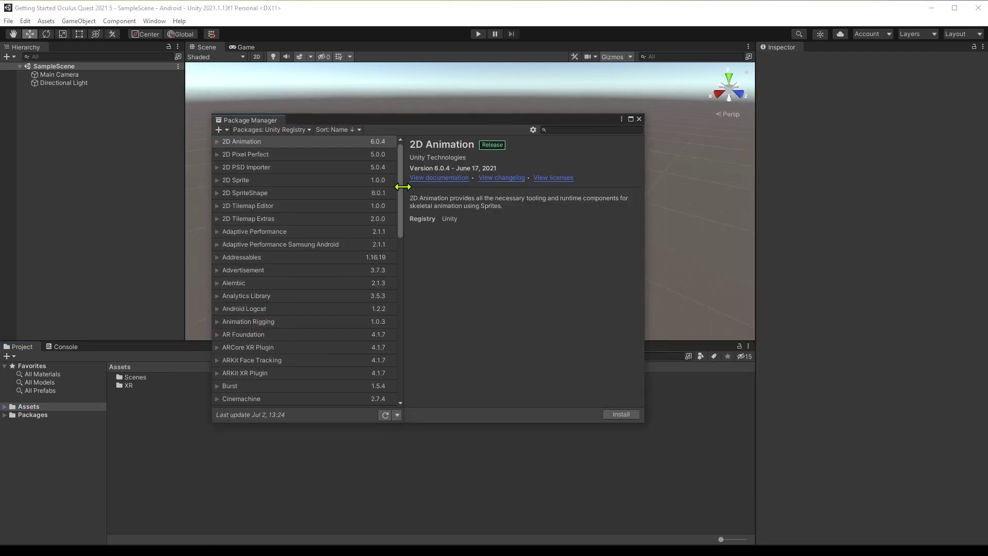
# Step: Search 'xr' in Package Manager and install XR Interaction Toolkit 1.0.0-pre.4
pyautogui.click(568, 129)
pyautogui.write('xr')
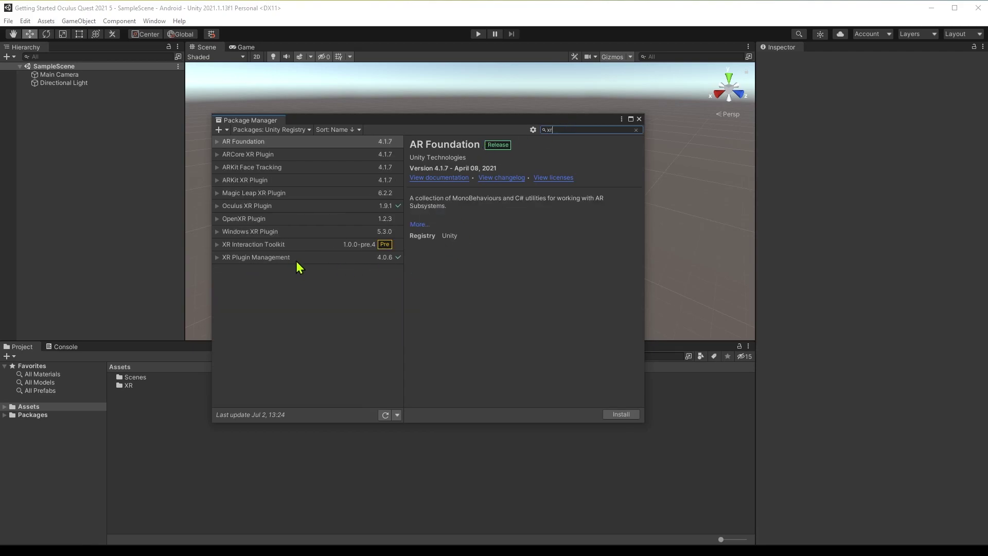
pyautogui.click(217, 244)
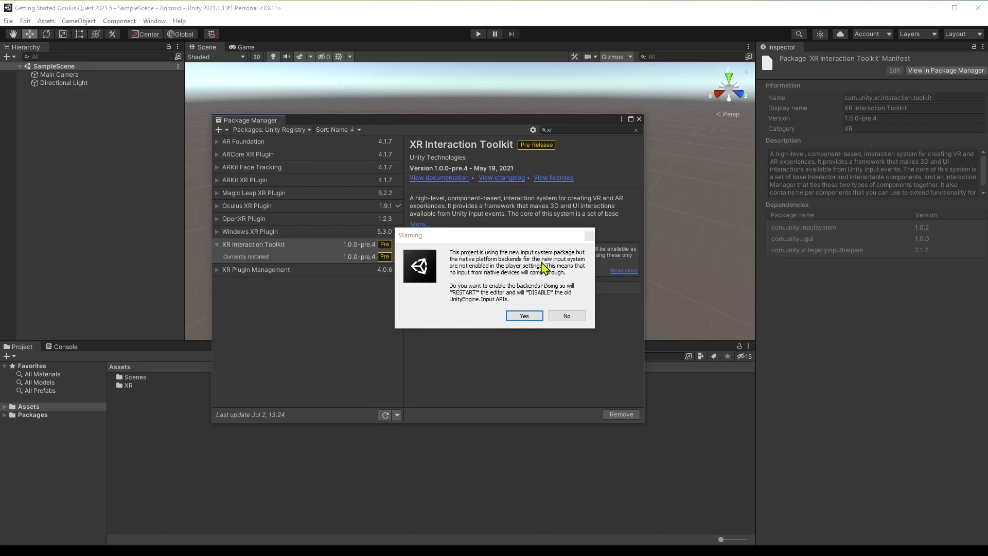
# Step: Enable the new input system backends and import the Default Input Actions sample
pyautogui.click(522, 317)
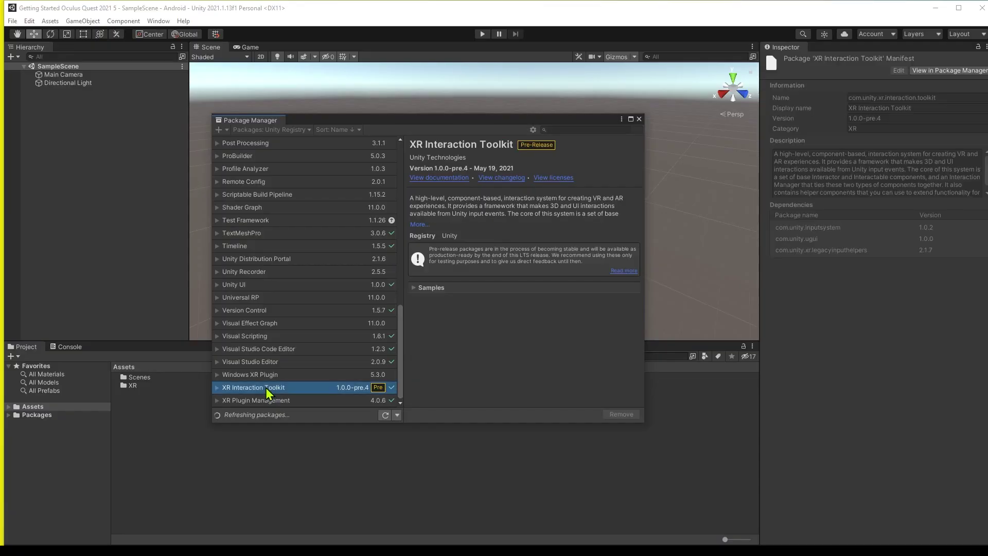
pyautogui.click(415, 288)
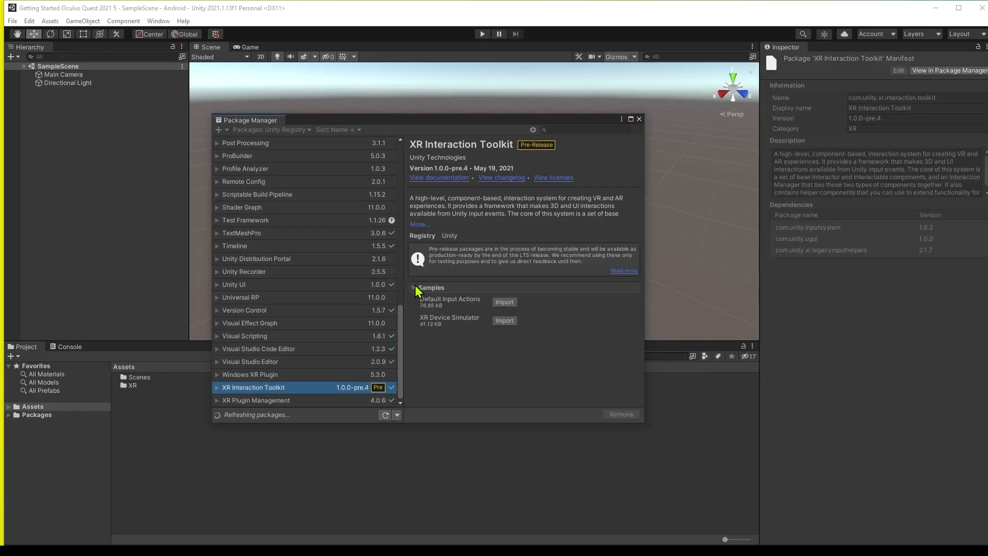
pyautogui.click(504, 302)
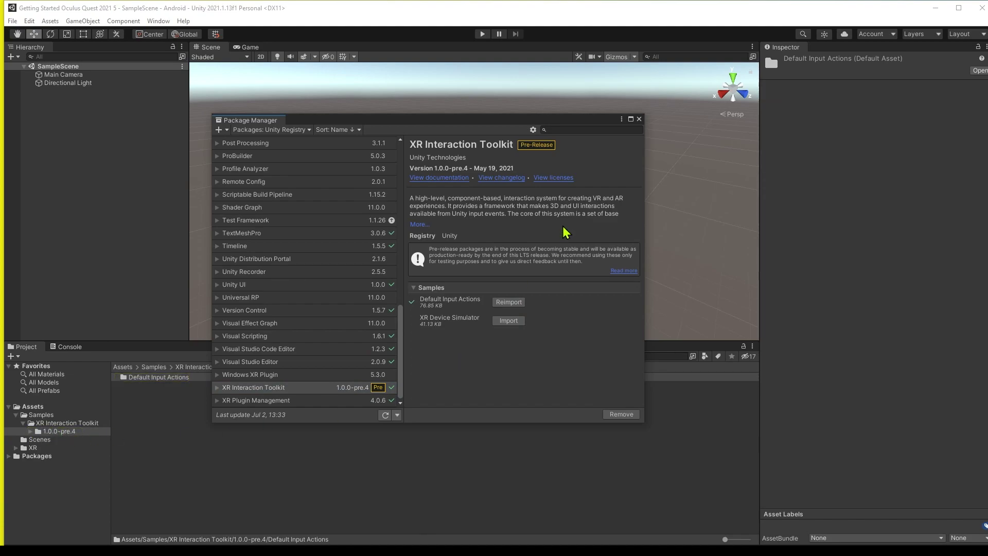
# Step: Open the Default Input Actions sample folder and make XRI Default Left Controller the default preset
pyautogui.click(638, 118)
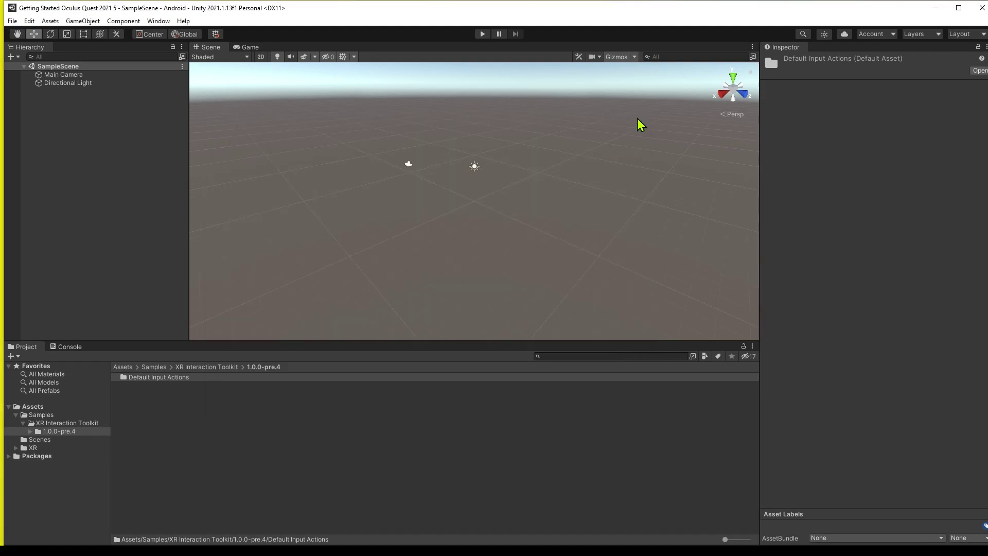
pyautogui.click(30, 430)
pyautogui.click(31, 431)
pyautogui.click(52, 439)
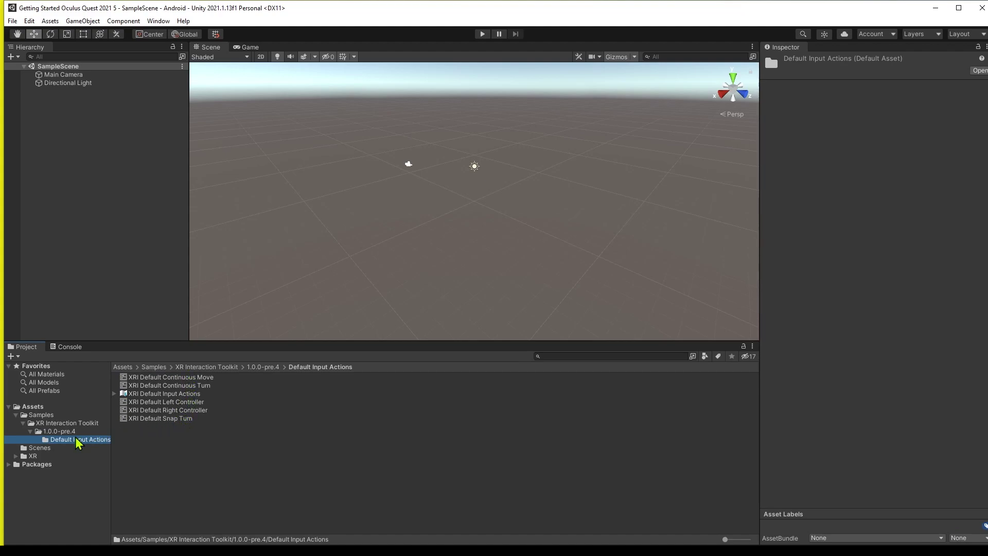
pyautogui.click(165, 401)
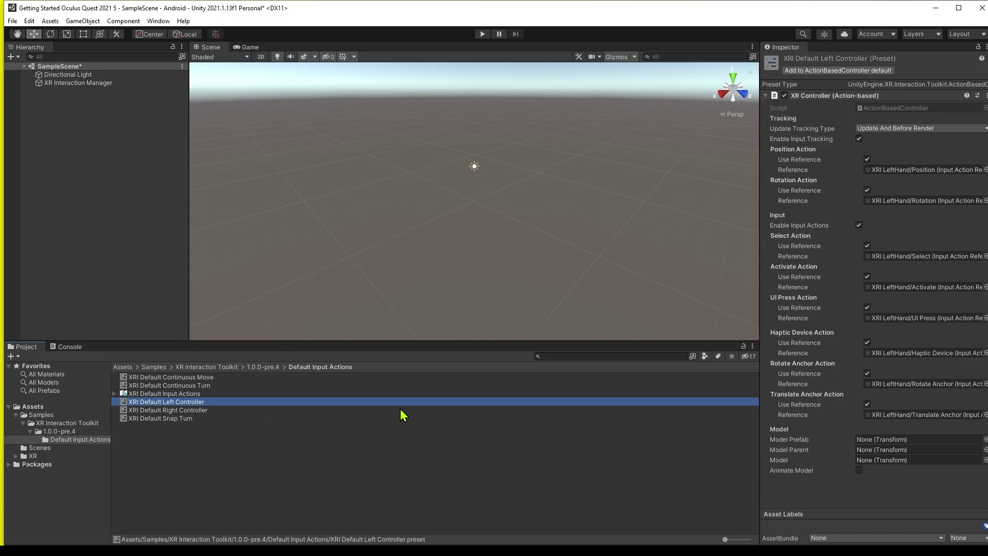
pyautogui.click(864, 71)
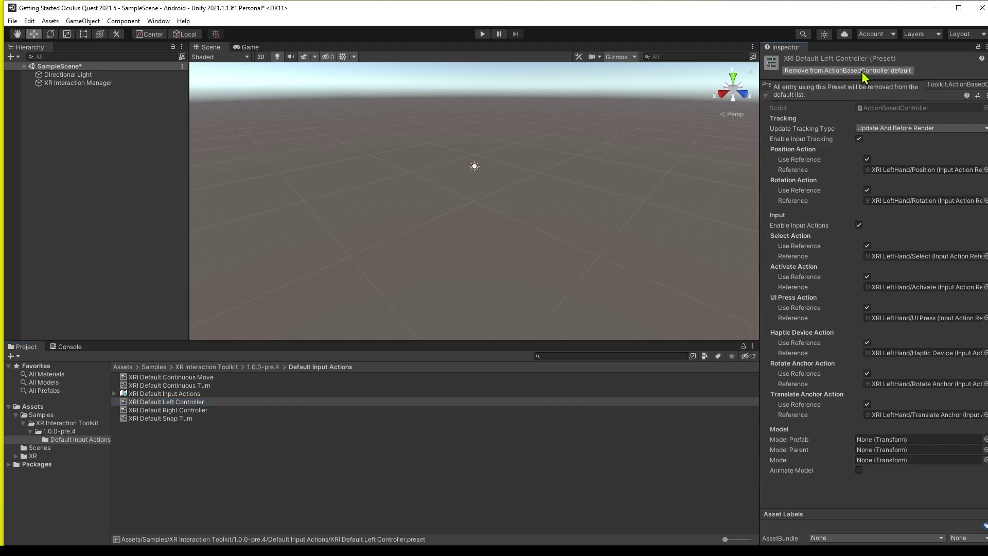
# Step: Set the Right Controller, Snap Turn, Continuous Turn and Continuous Move XRI presets as defaults
pyautogui.click(190, 405)
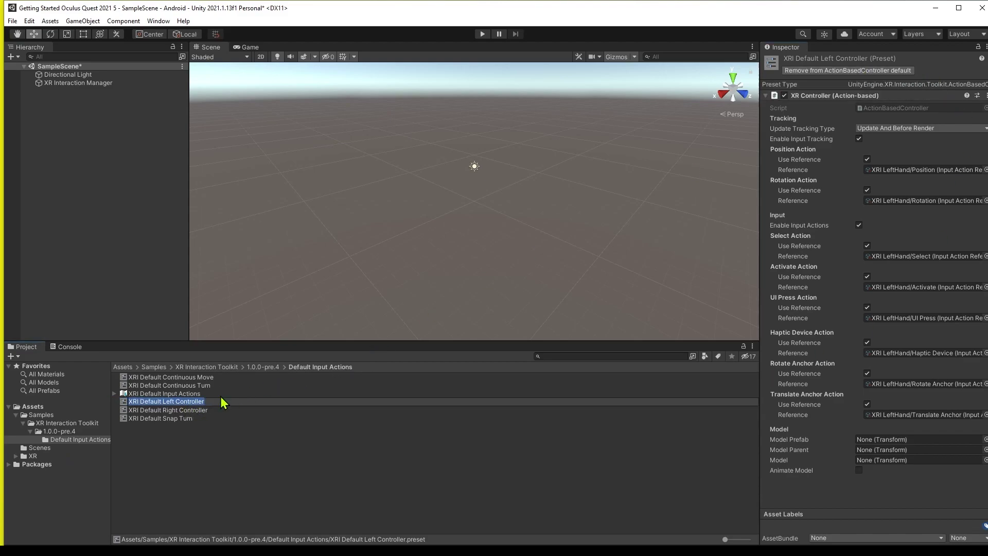
pyautogui.click(235, 410)
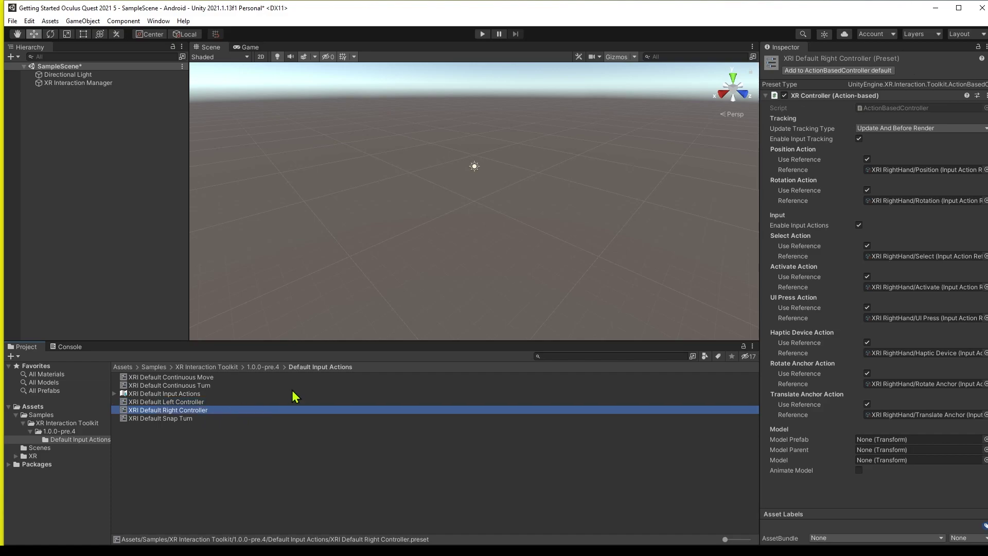
pyautogui.click(870, 70)
pyautogui.click(175, 419)
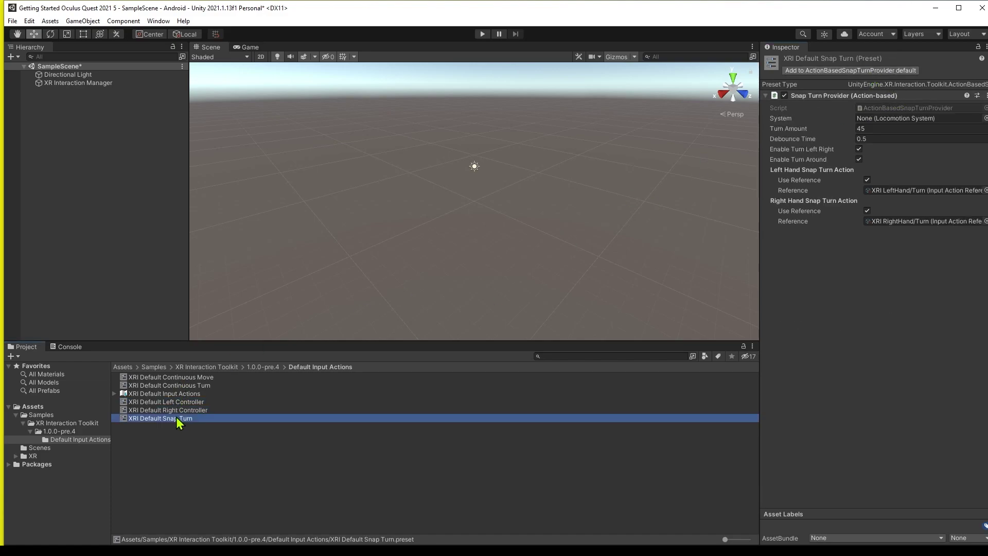
pyautogui.click(852, 72)
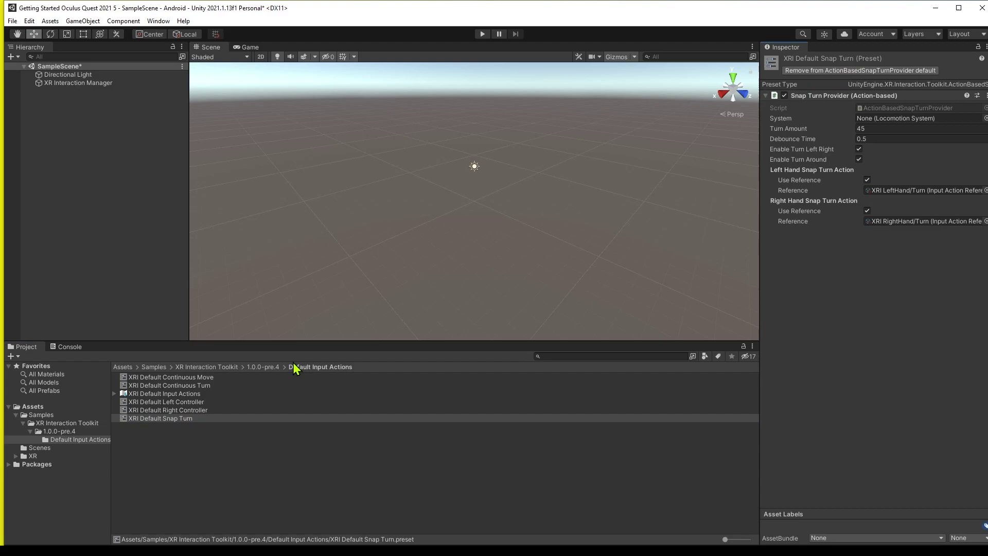
pyautogui.click(186, 386)
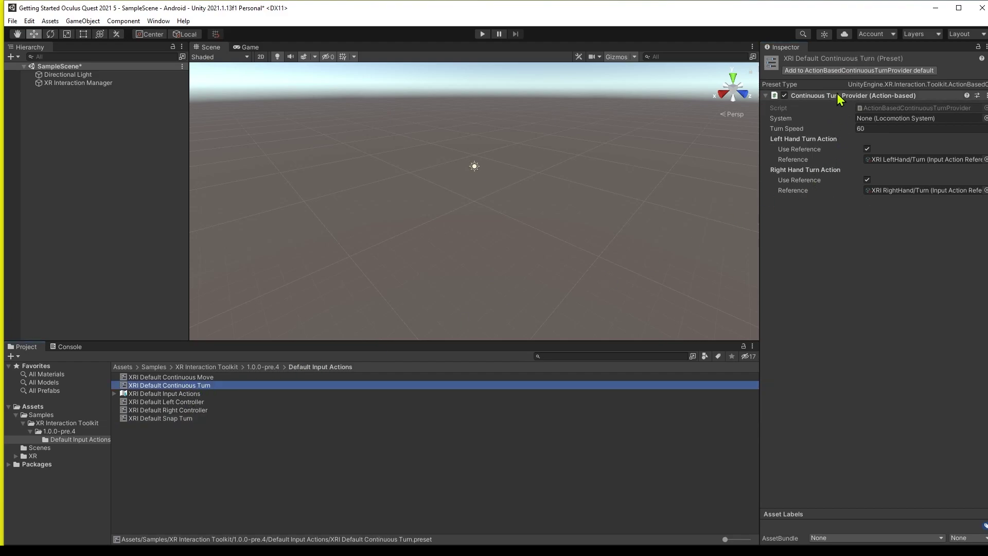
pyautogui.click(839, 71)
pyautogui.click(205, 377)
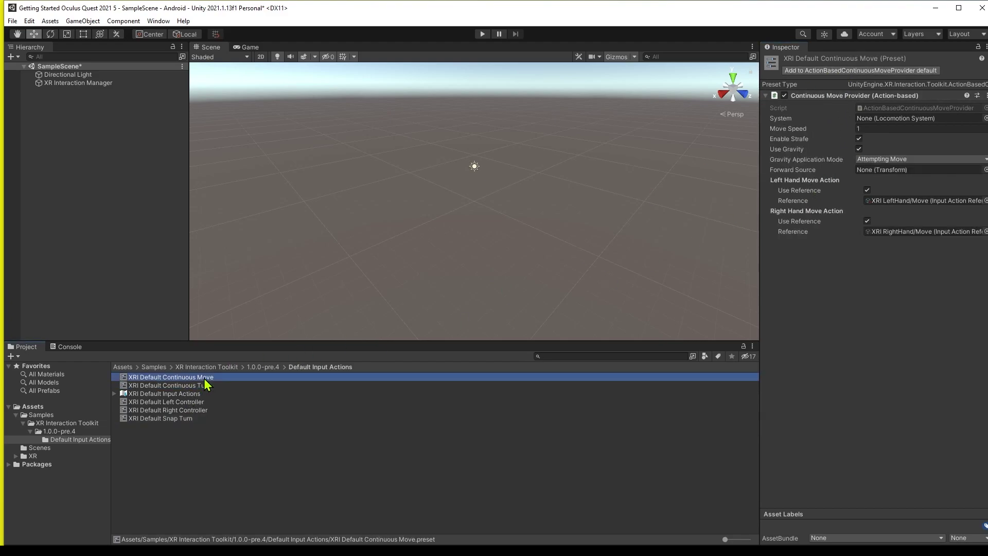
pyautogui.click(856, 71)
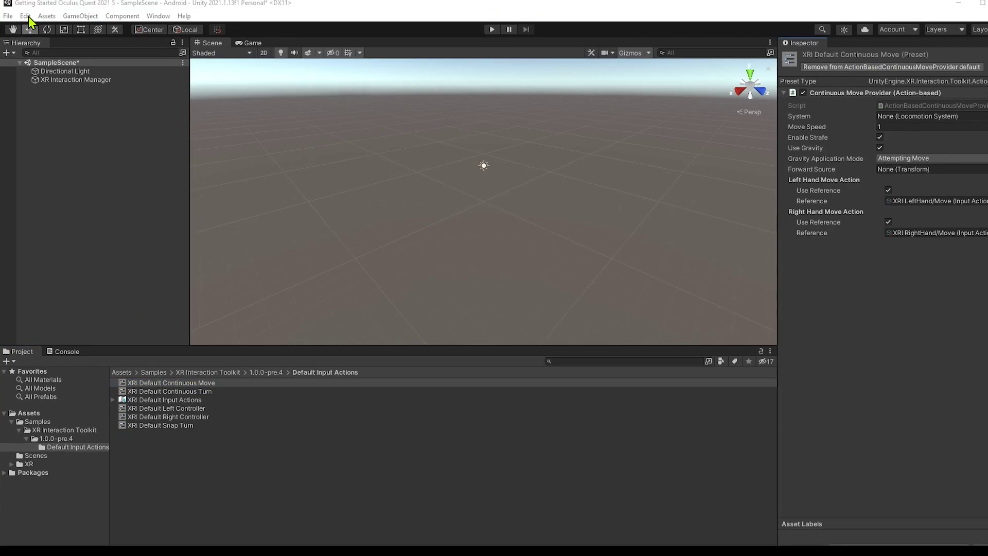
# Step: In Preset Manager, filter the right controller preset with 'Right' and the left with 'Left'
pyautogui.click(25, 16)
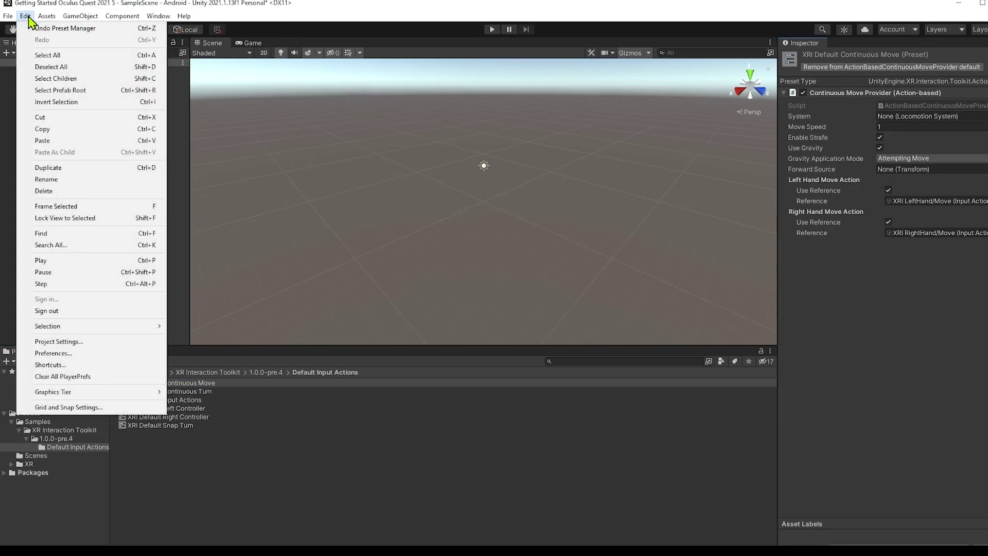
pyautogui.click(65, 341)
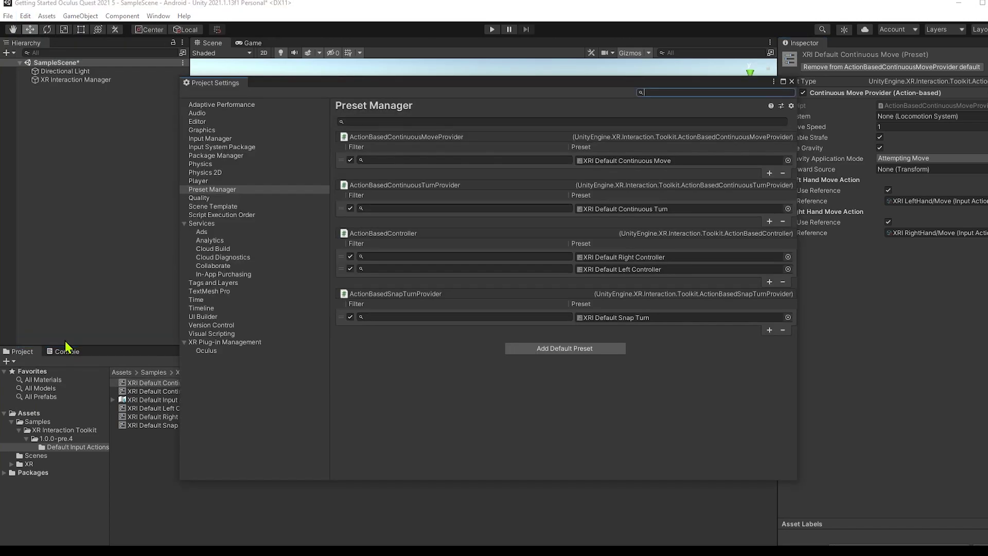
pyautogui.click(213, 180)
pyautogui.click(216, 189)
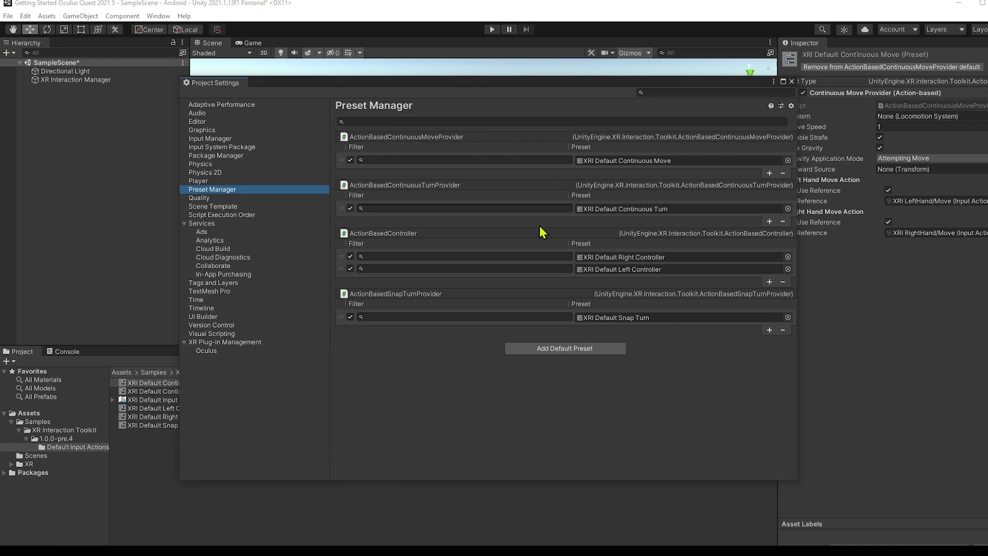
pyautogui.click(380, 256)
pyautogui.write('Righ')
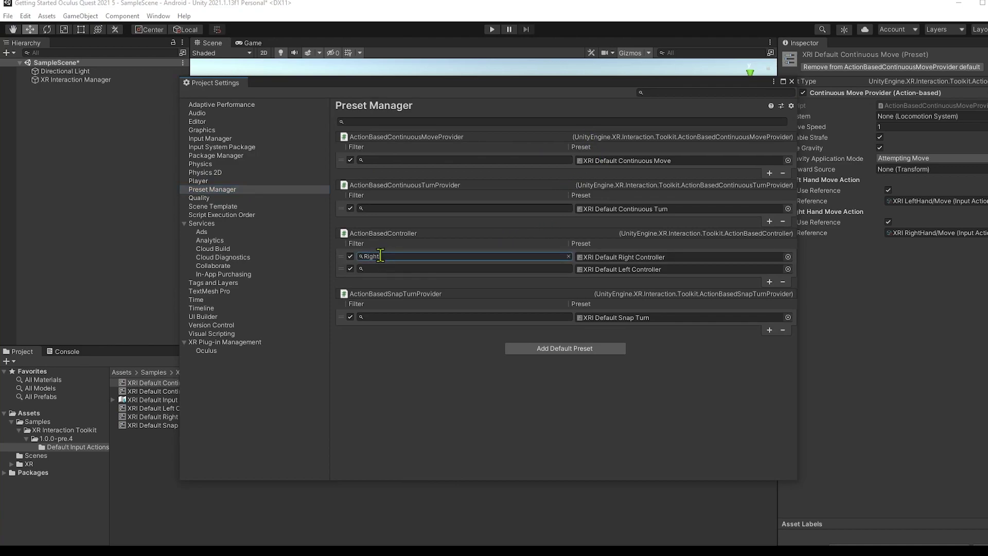
pyautogui.write('t')
pyautogui.click(381, 268)
pyautogui.write('Left')
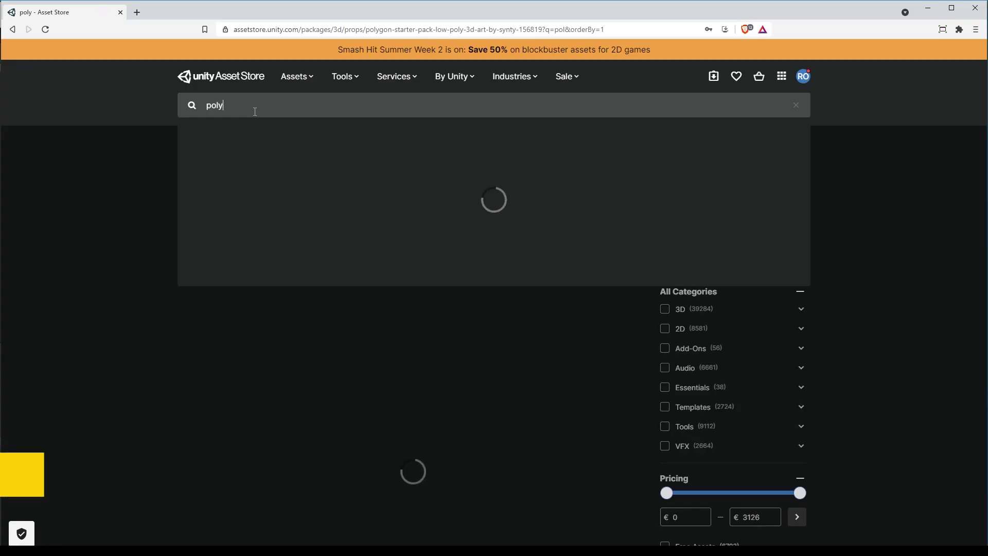
# Step: Search the Asset Store for 'polygon starter kit' and open the free POLYGON Starter Pack by Synty
pyautogui.write('gon starter kit')
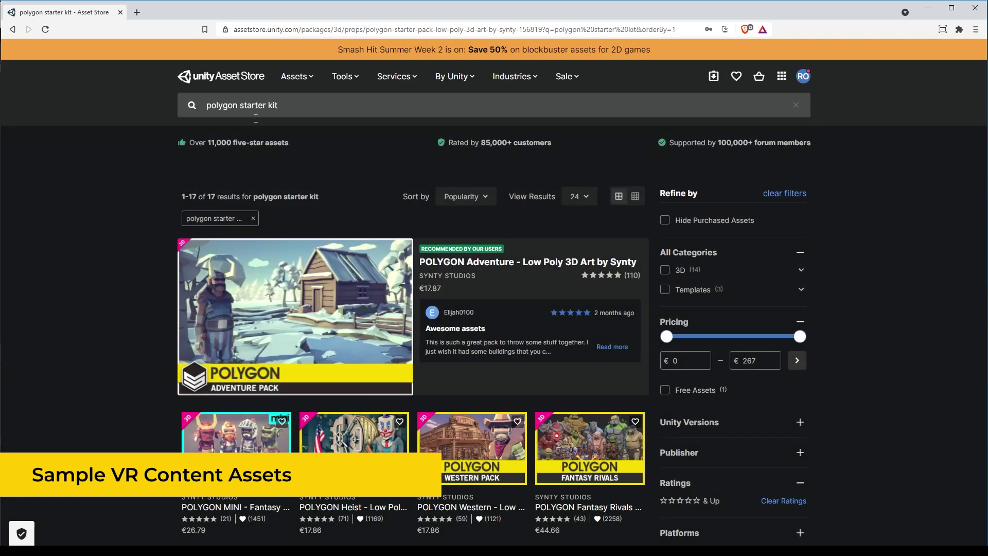
pyautogui.scroll(-4, 151, 290)
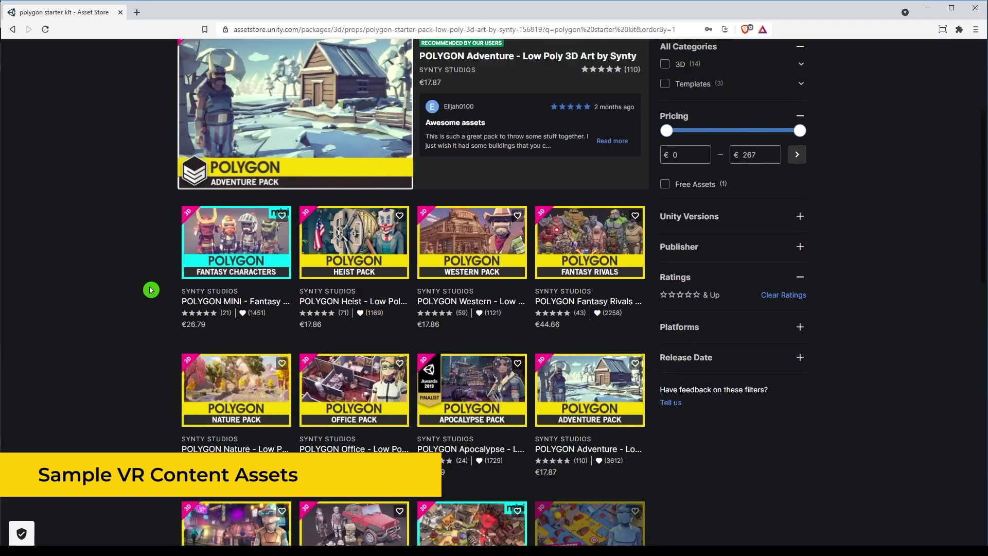
pyautogui.scroll(-4, 151, 290)
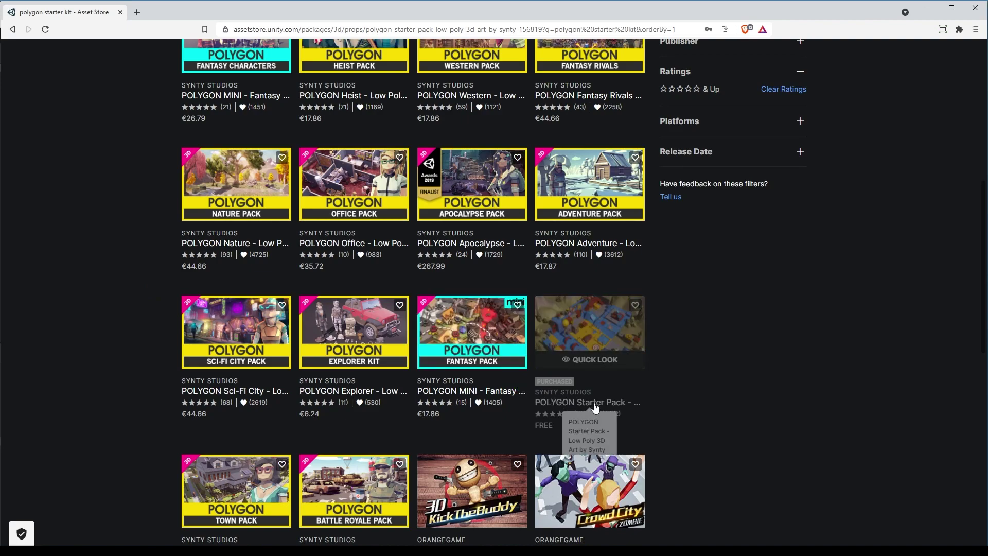
pyautogui.click(596, 407)
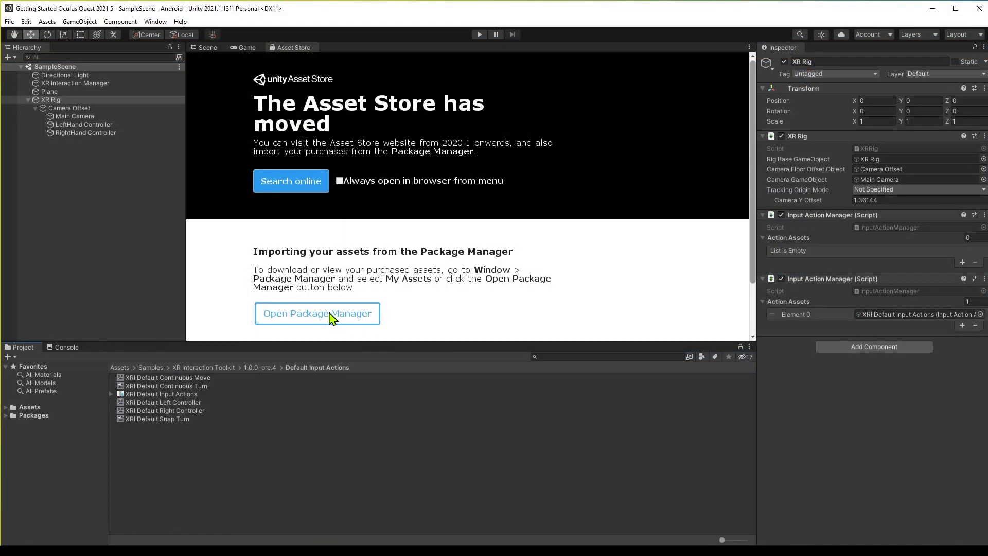
# Step: In Package Manager's My Assets list, import the POLYGON Starter Pack with all of its files
pyautogui.click(329, 314)
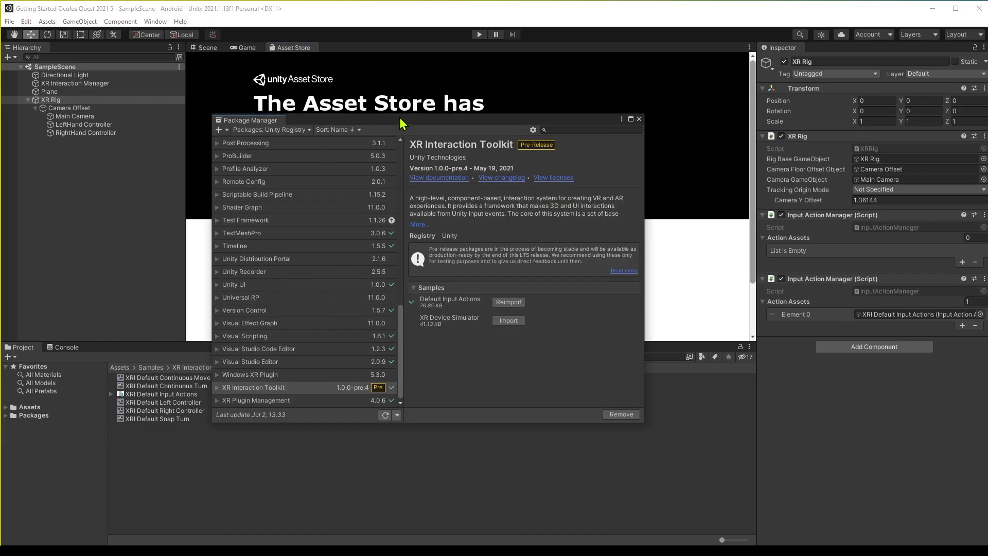
pyautogui.click(305, 130)
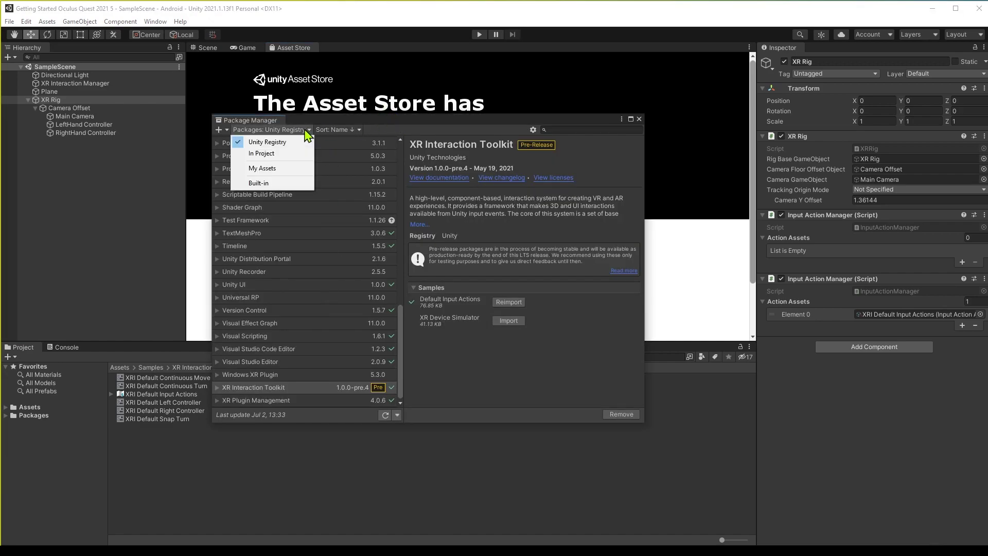
pyautogui.click(282, 168)
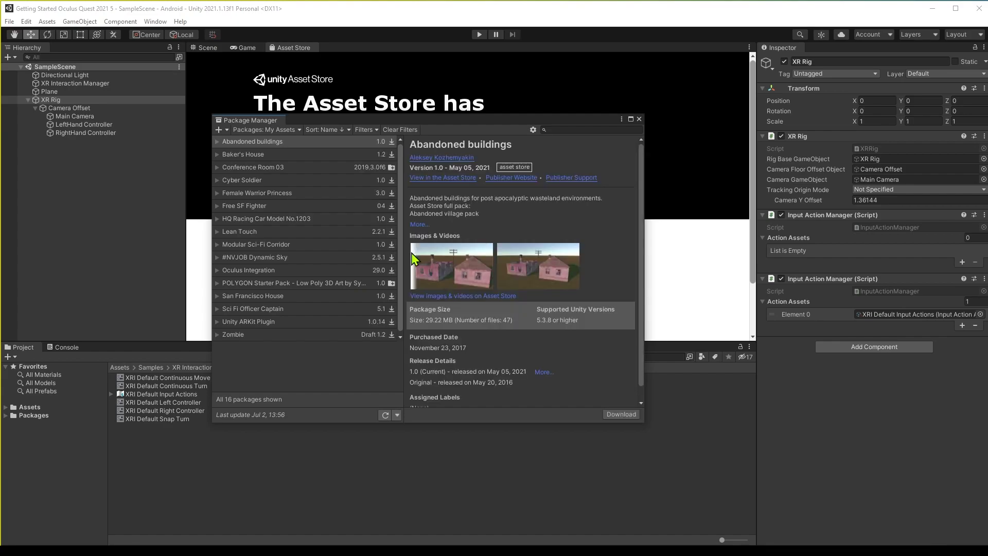
pyautogui.click(322, 283)
pyautogui.doubleClick(321, 279)
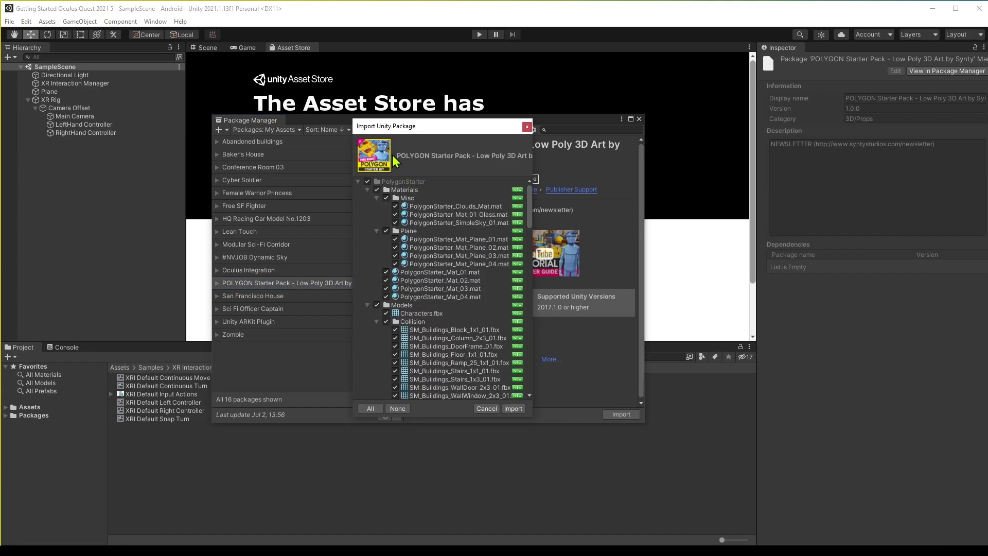
pyautogui.click(513, 409)
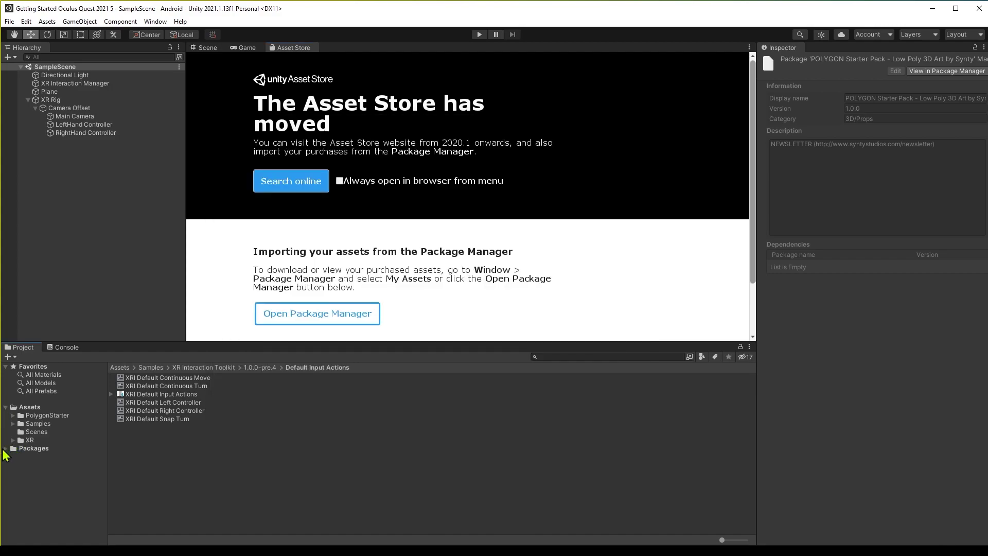
# Step: Open the Demo scene from PolygonStarter > Scenes and view it in the Game view
pyautogui.click(6, 448)
pyautogui.click(4, 449)
pyautogui.click(14, 415)
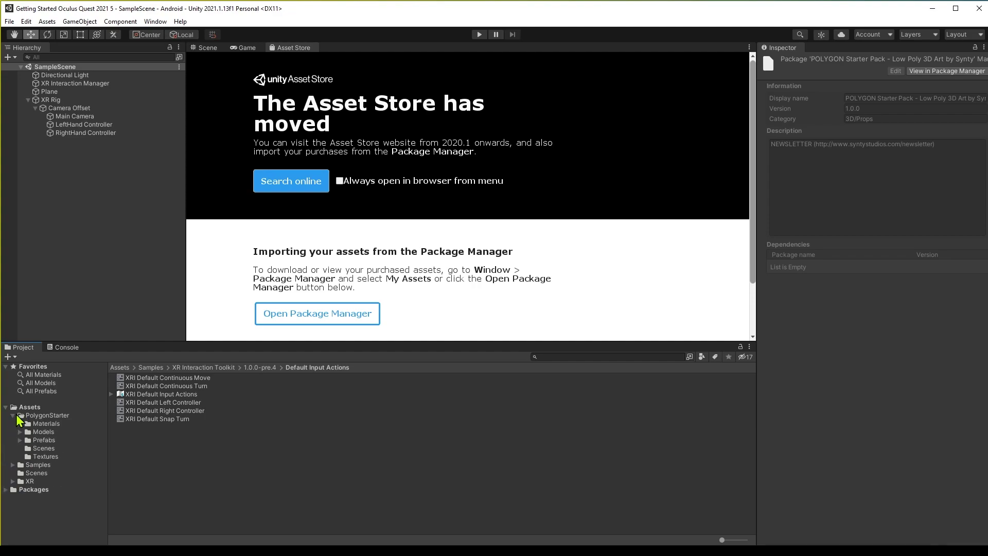
pyautogui.click(32, 450)
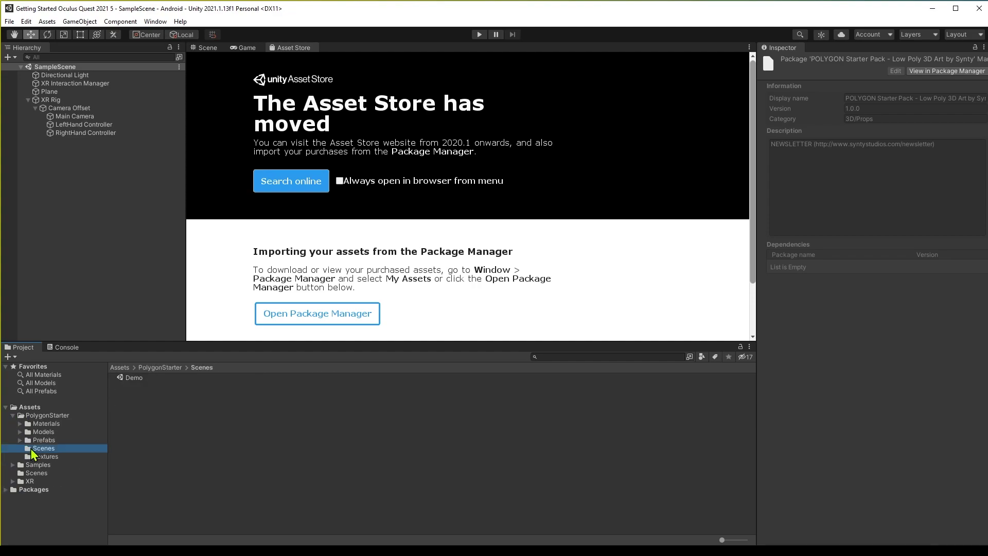
pyautogui.doubleClick(133, 378)
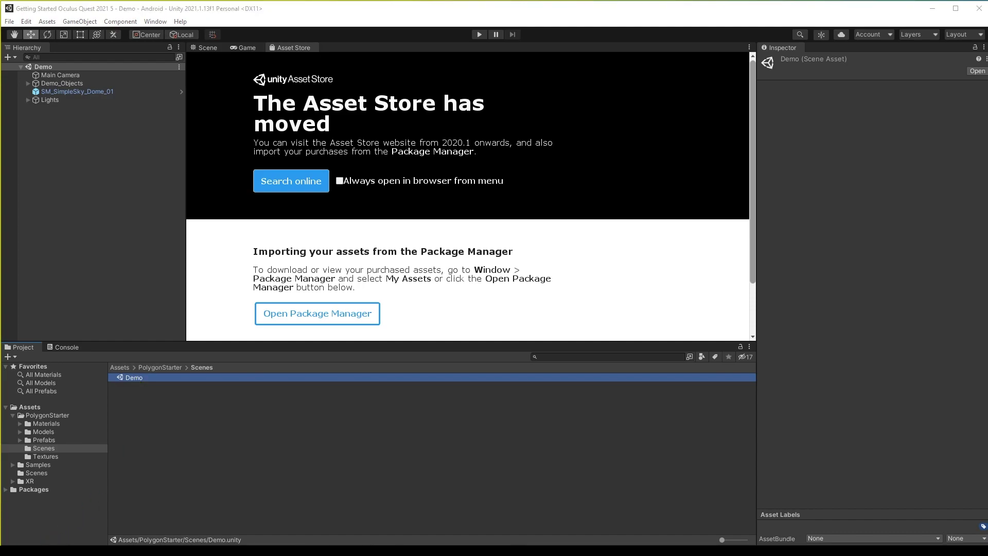
pyautogui.click(246, 48)
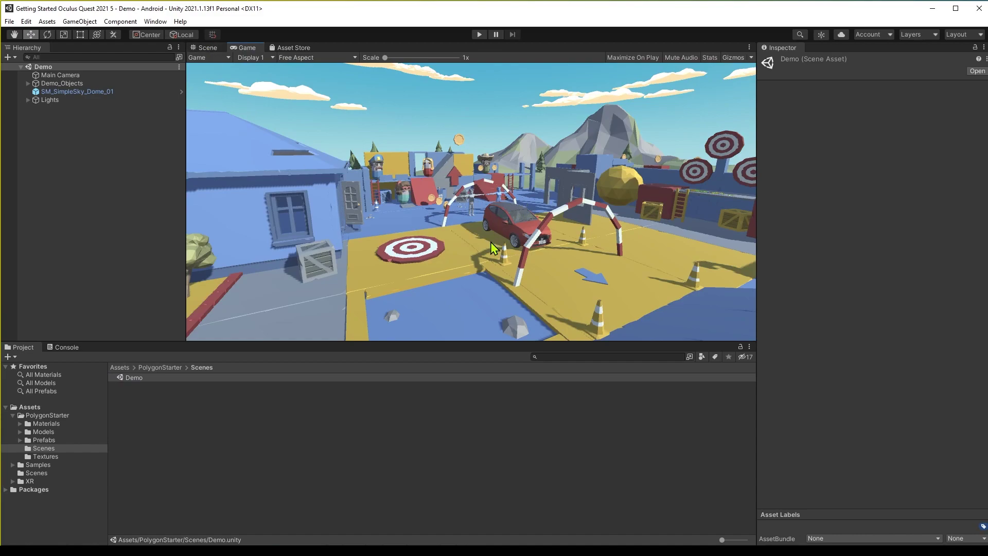
# Step: Switch to the Scene view, zoom and orbit around the Demo town, then open the Hierarchy's create menu
pyautogui.click(211, 58)
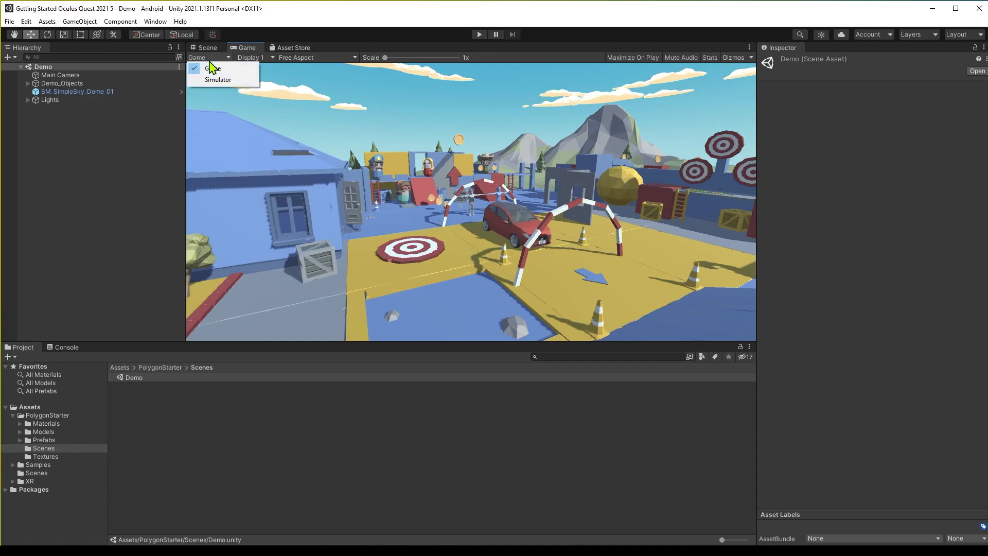
pyautogui.click(207, 47)
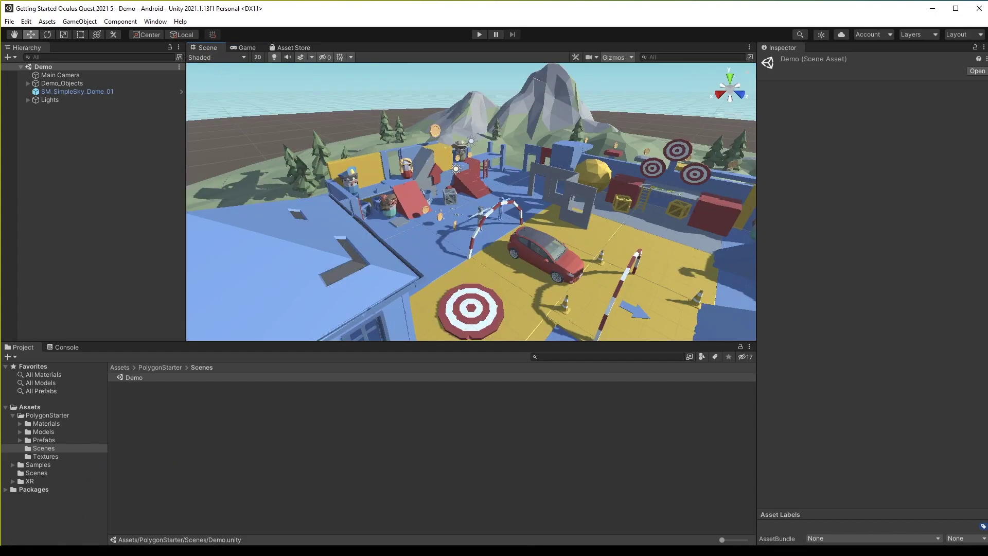
pyautogui.scroll(2, 471, 201)
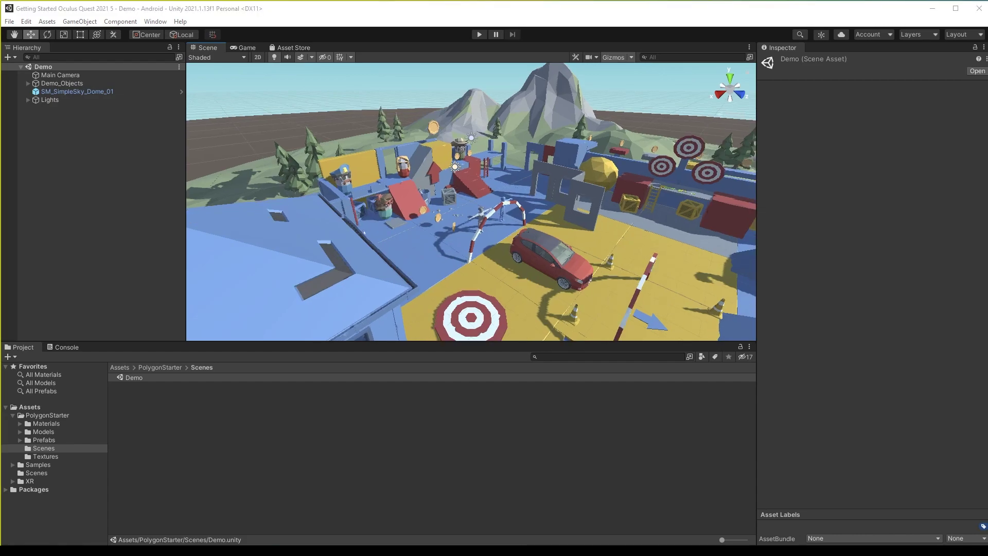
pyautogui.scroll(5, 548, 227)
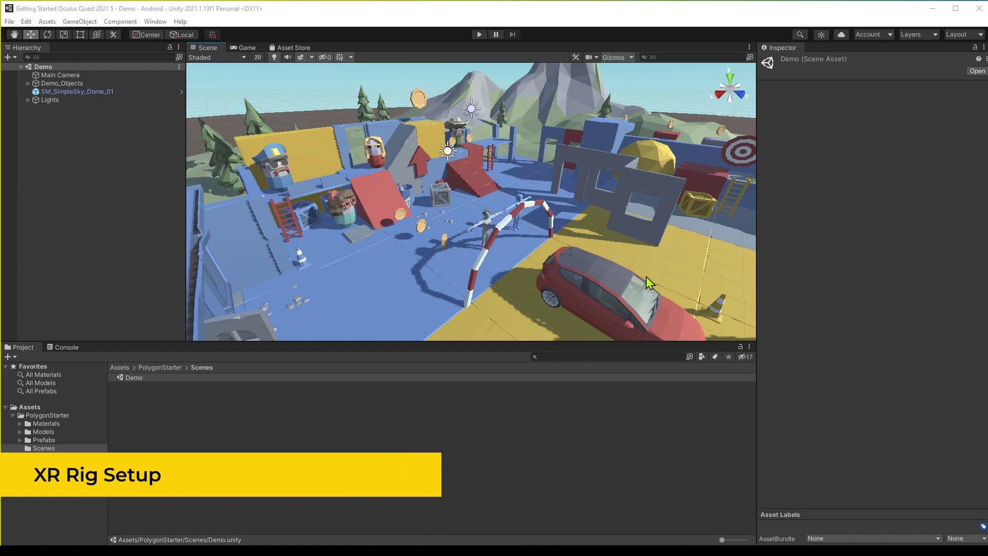
pyautogui.keyDown('alt'); pyautogui.moveTo(646, 276); pyautogui.dragTo(536, 216); pyautogui.keyUp('alt')
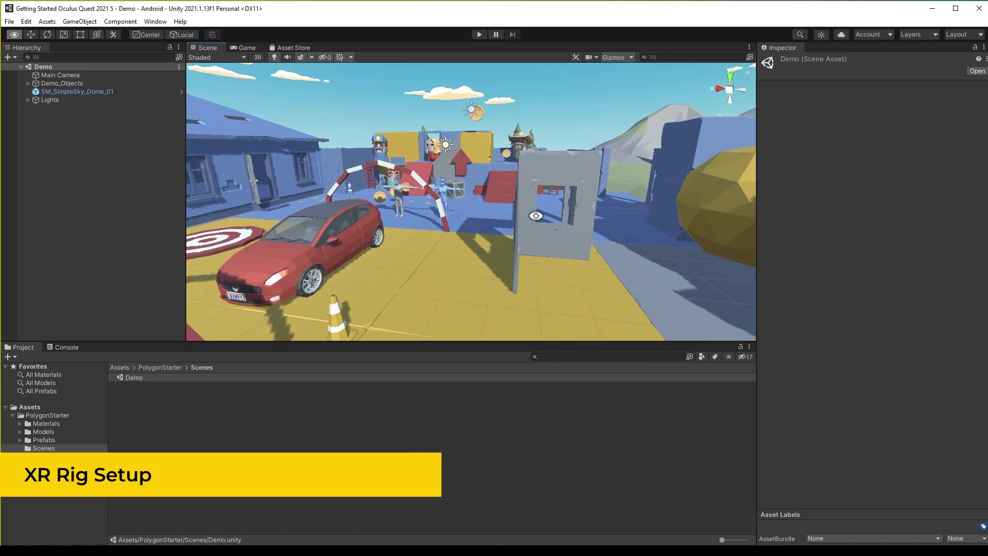
pyautogui.rightClick(60, 150)
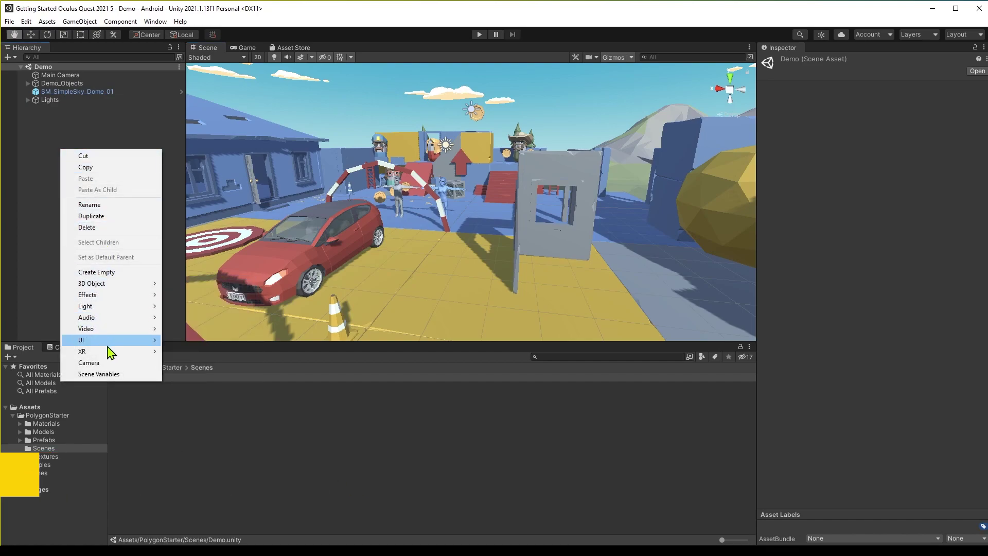
# Step: Add an XR Rig (Action-based) from the XR menu and move it forward to Z 7.03
pyautogui.moveTo(108, 350)
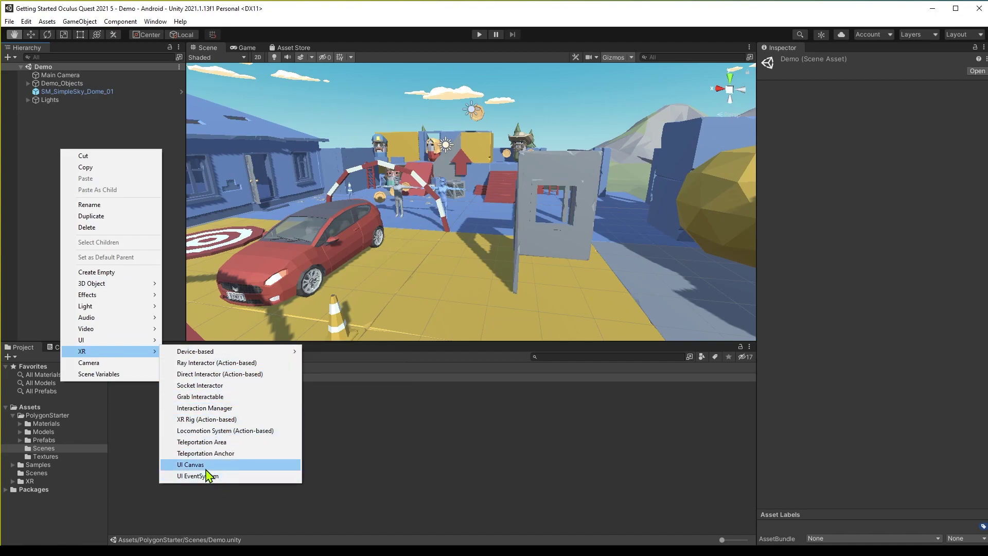
pyautogui.click(222, 419)
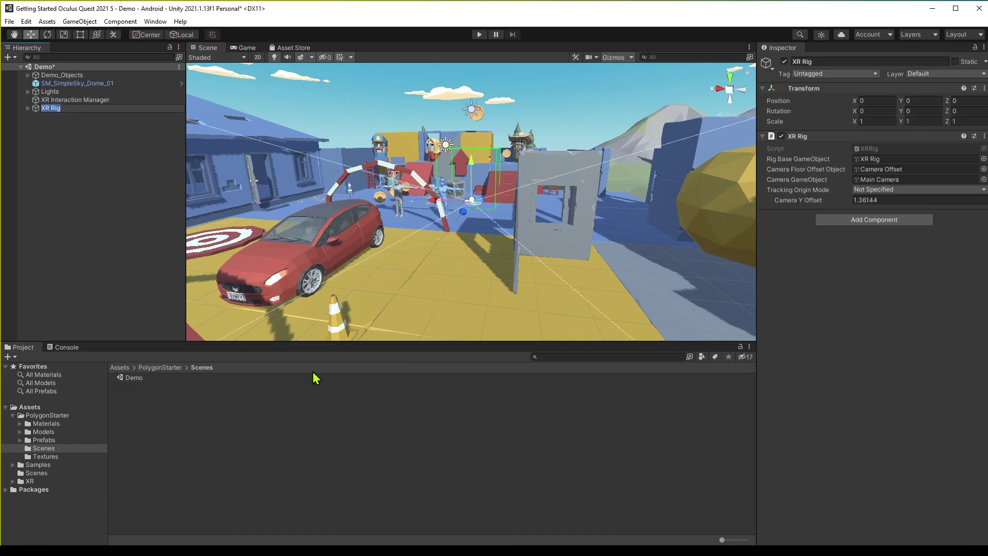
pyautogui.moveTo(462, 211); pyautogui.dragTo(428, 284)
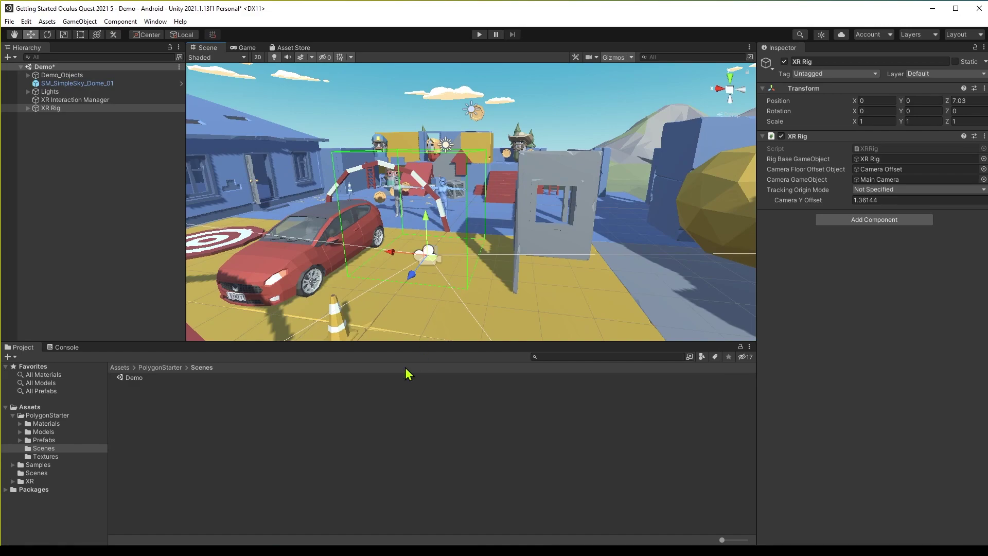
pyautogui.keyDown('alt'); pyautogui.moveTo(314, 270); pyautogui.dragTo(383, 278); pyautogui.keyUp('alt')
# Step: Expand XR Rig and Camera Offset, inspect the LeftHand and RightHand Controllers, then reselect XR Rig
pyautogui.click(28, 109)
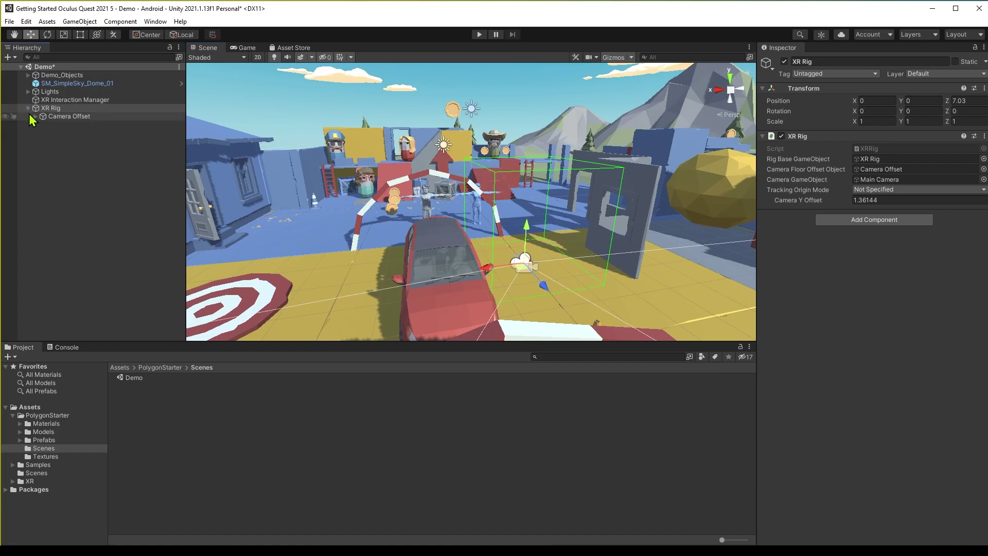
pyautogui.click(33, 117)
pyautogui.click(35, 116)
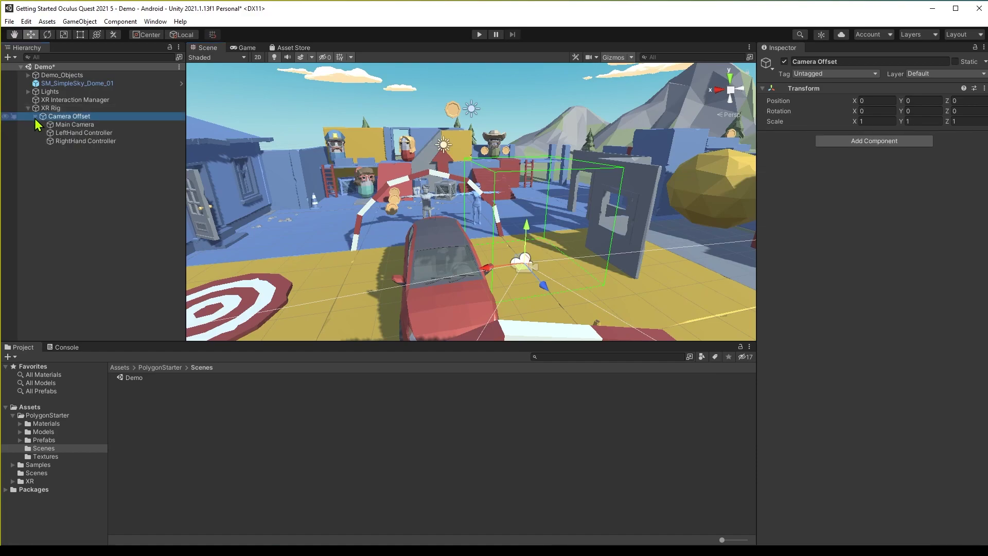
pyautogui.click(60, 133)
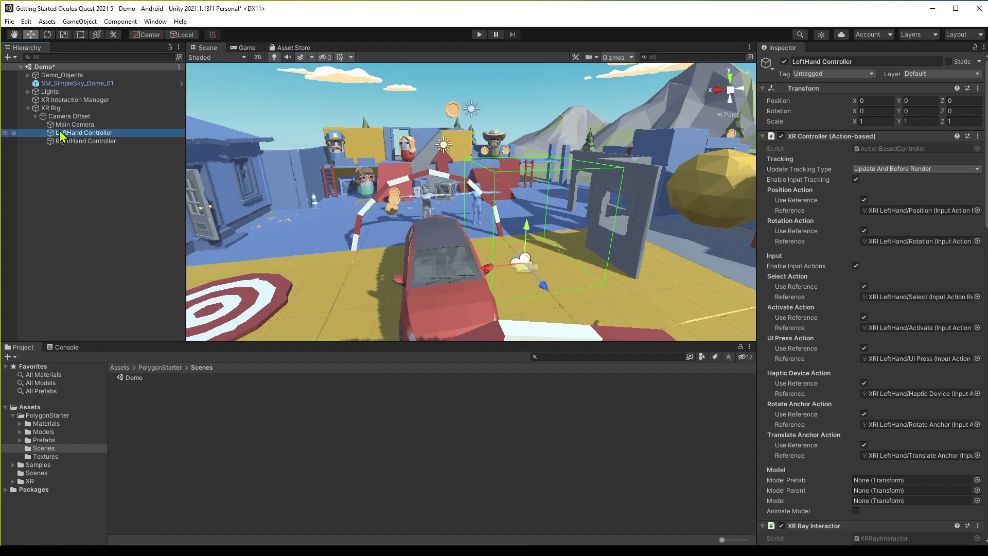
pyautogui.click(62, 142)
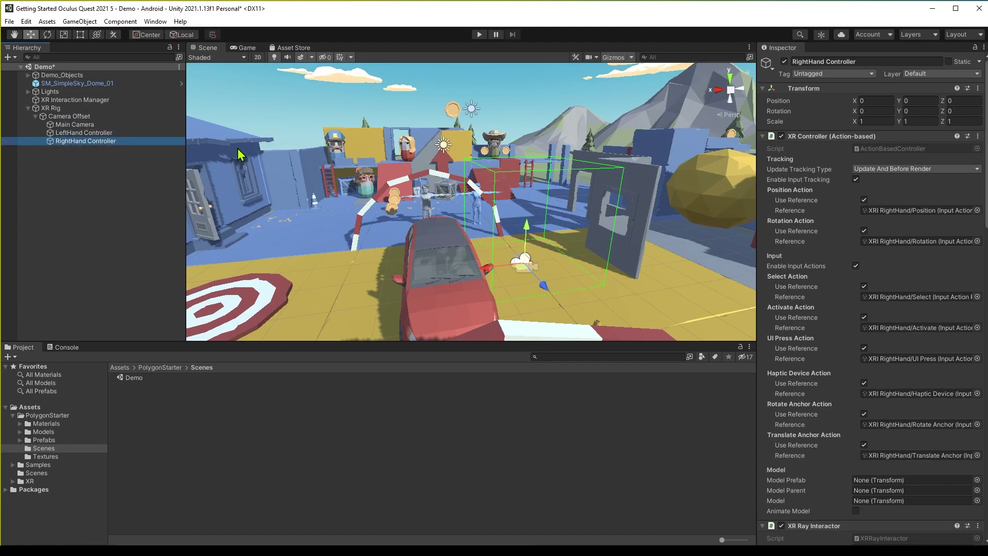
pyautogui.click(77, 116)
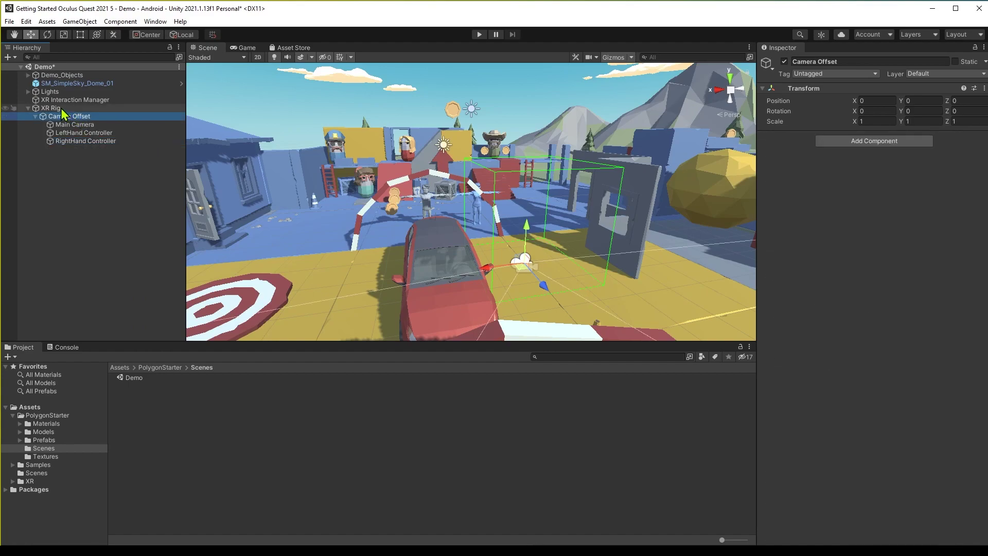
pyautogui.click(60, 108)
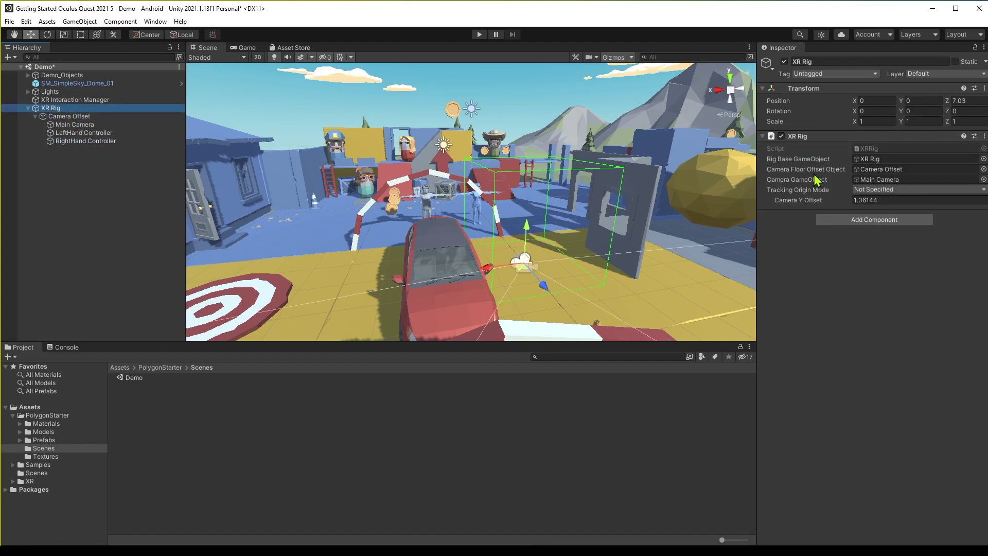
# Step: Add an Input Action Manager to XR Rig with one action asset, XRI Default Input Actions
pyautogui.click(878, 216)
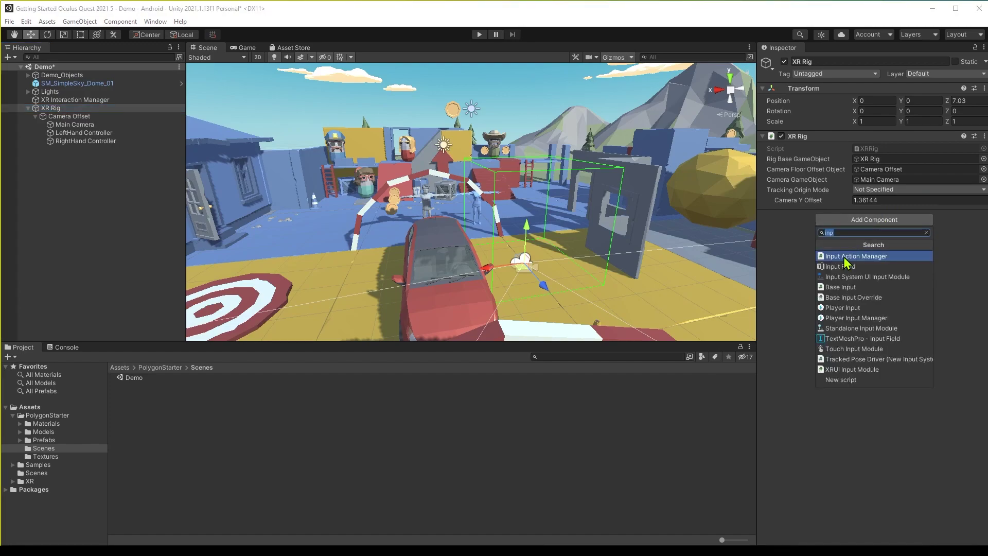
pyautogui.click(844, 256)
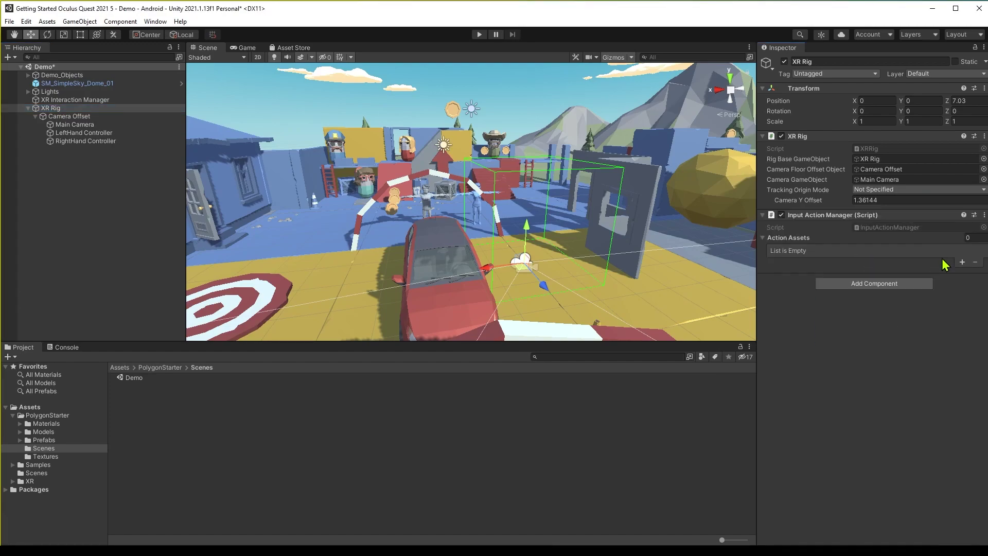
pyautogui.click(972, 237)
pyautogui.write('1')
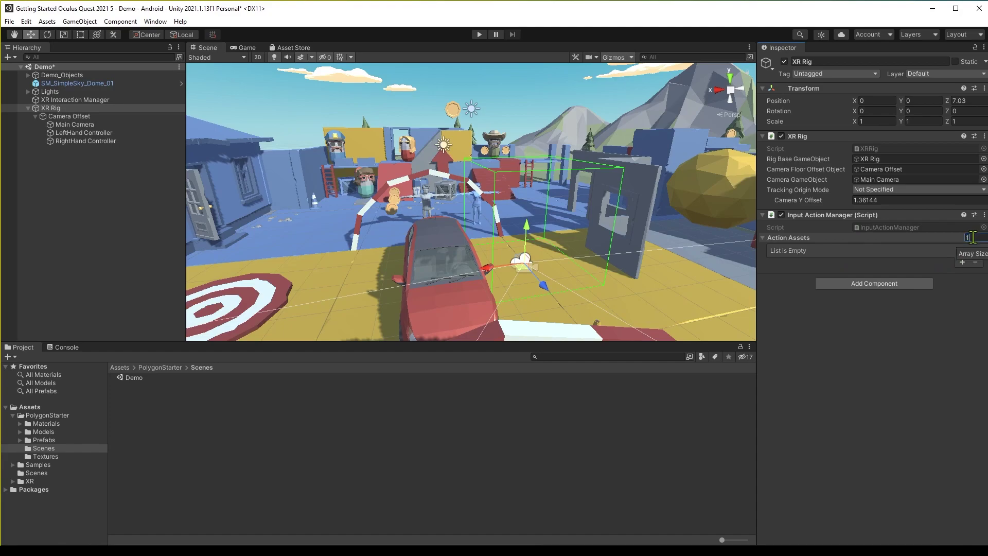
pyautogui.click(961, 262)
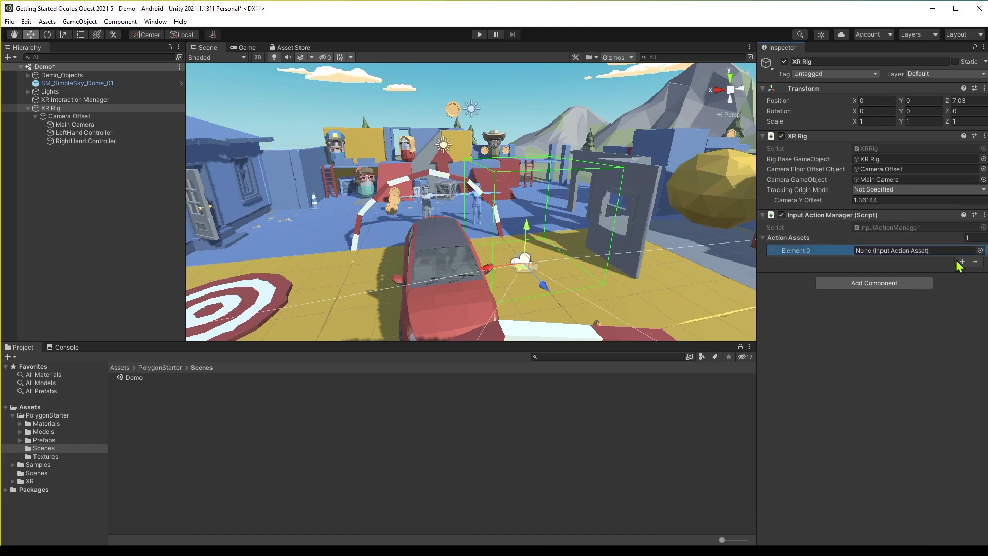
pyautogui.click(980, 250)
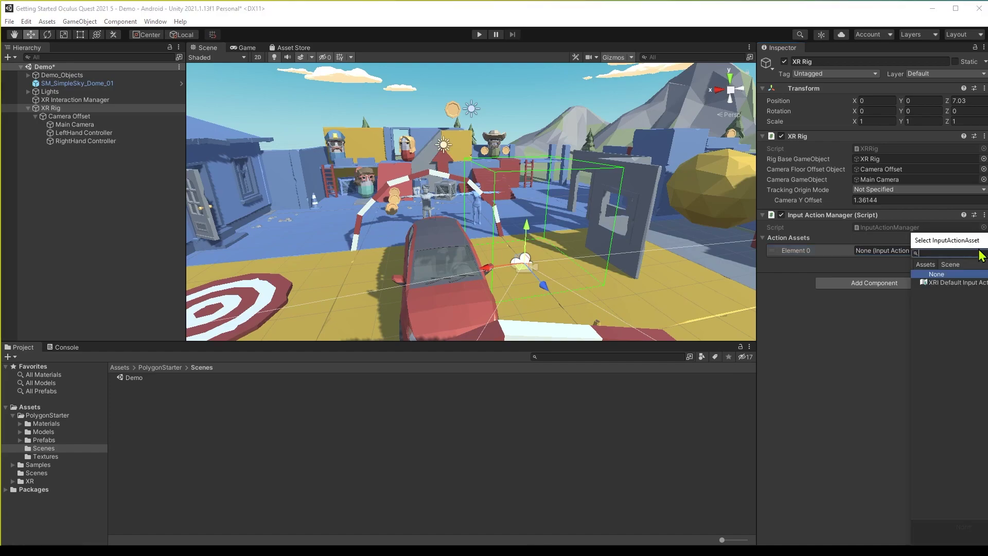
pyautogui.click(953, 287)
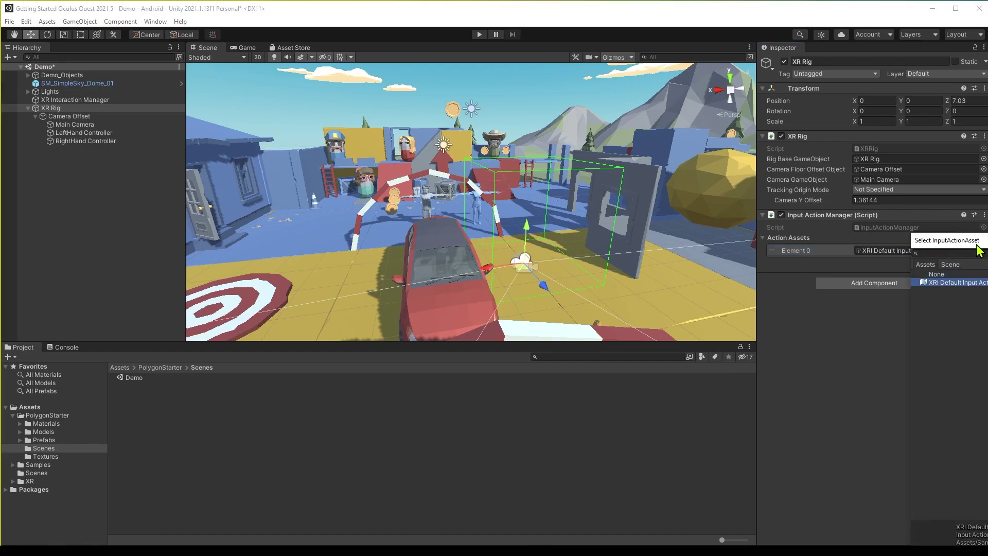
pyautogui.moveTo(982, 242); pyautogui.dragTo(844, 234)
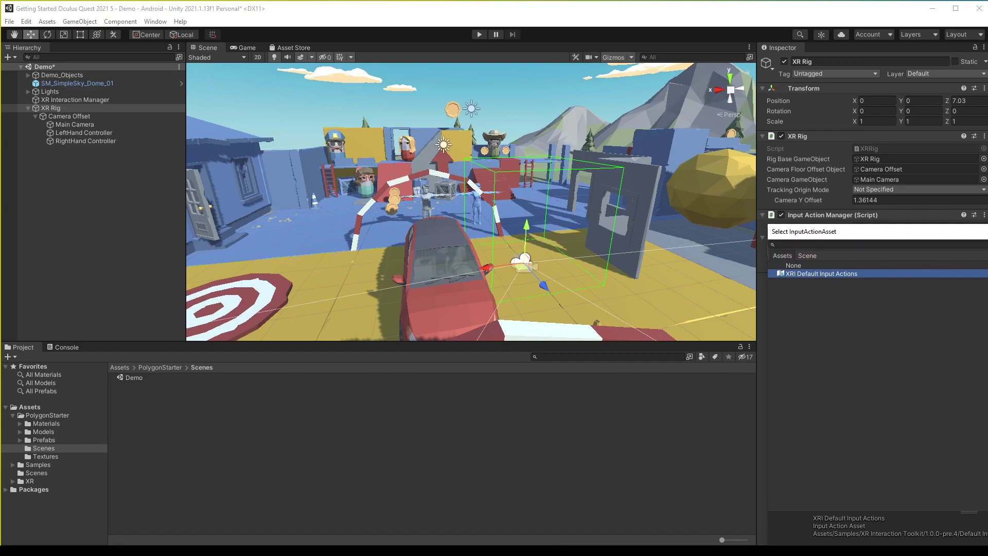
pyautogui.press('Return')
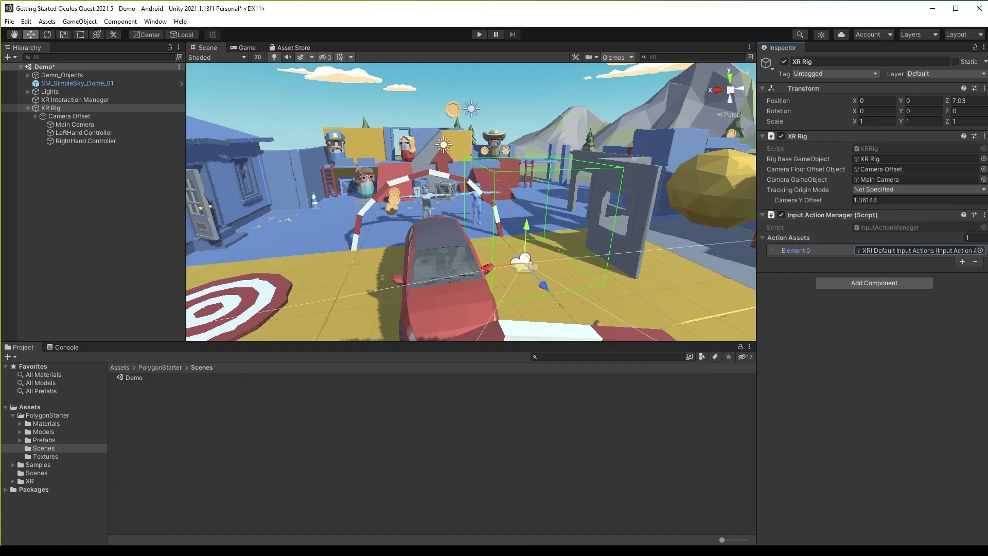
# Step: Create a Locomotion System (Action-based) object via the Hierarchy's XR menu, keeping its default name
pyautogui.rightClick(86, 174)
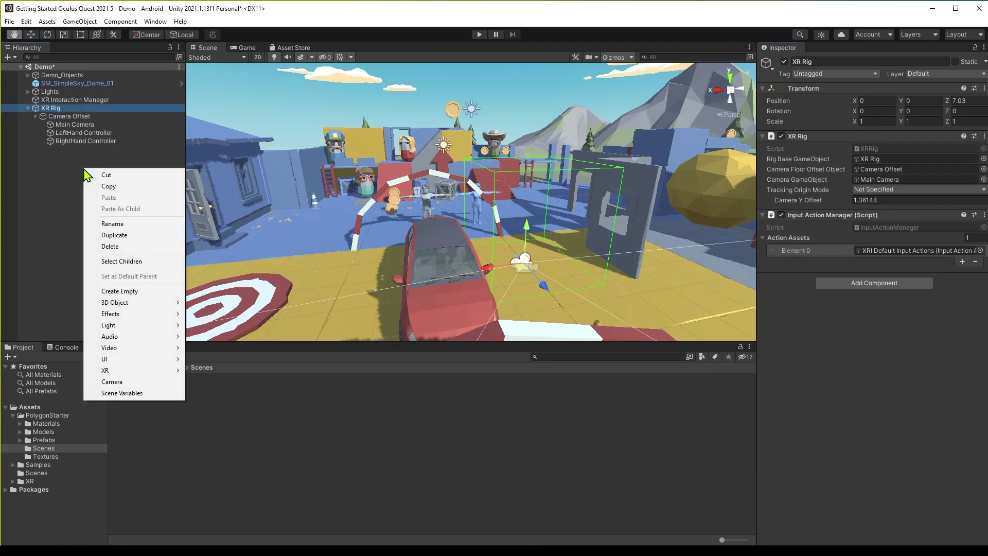
pyautogui.moveTo(121, 375)
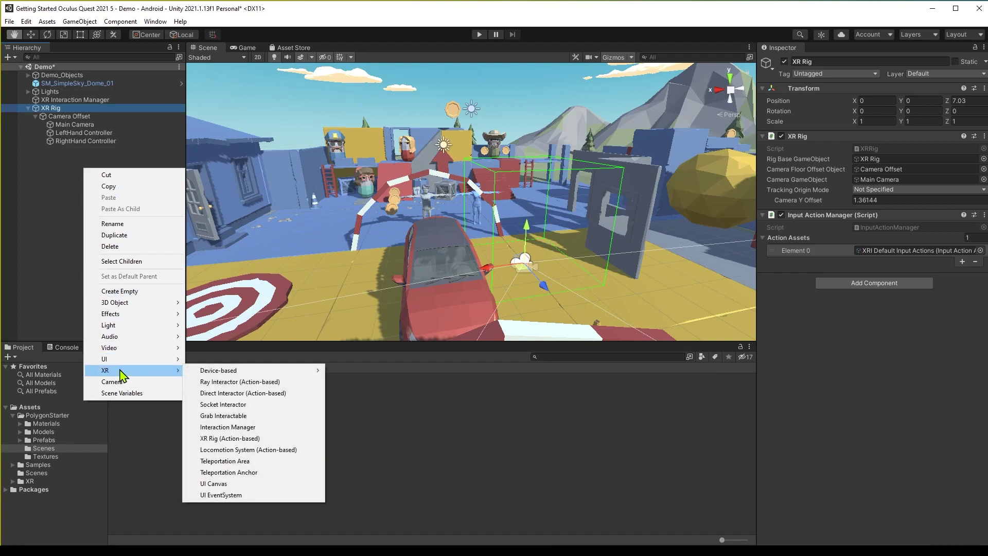
pyautogui.click(277, 453)
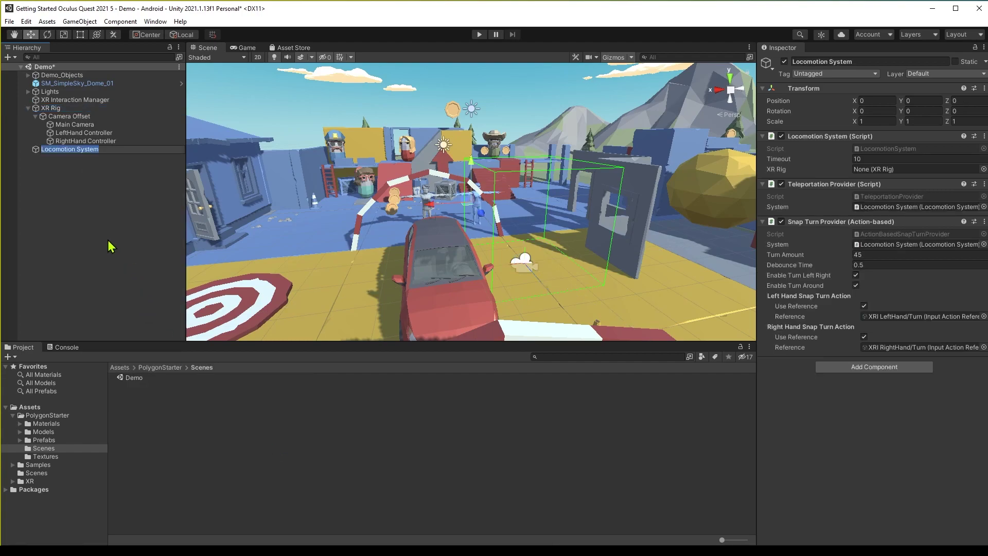
pyautogui.click(51, 150)
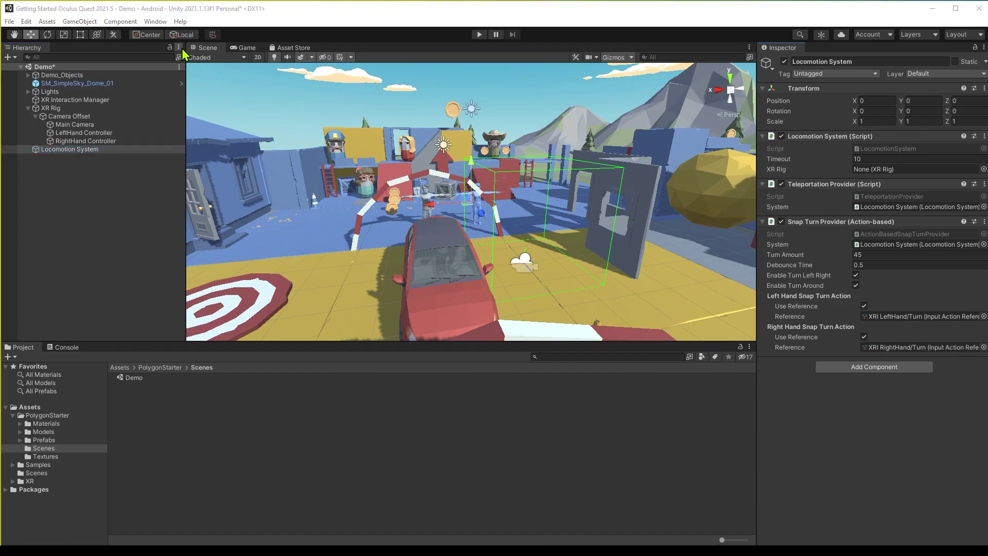
# Step: Add a Continuous Move Provider (Action-based) via 'contin' search and assign Locomotion System to its System field
pyautogui.click(342, 14)
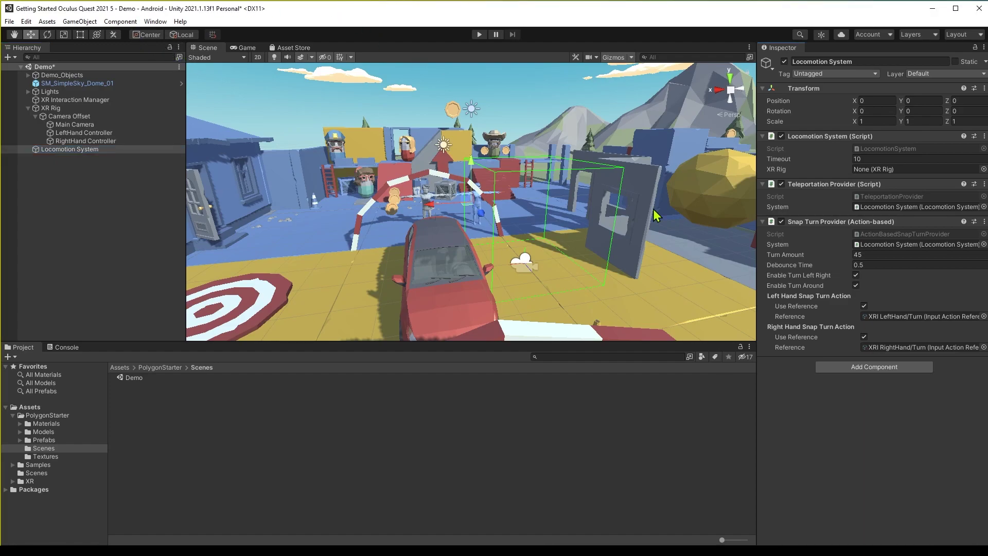
pyautogui.click(893, 373)
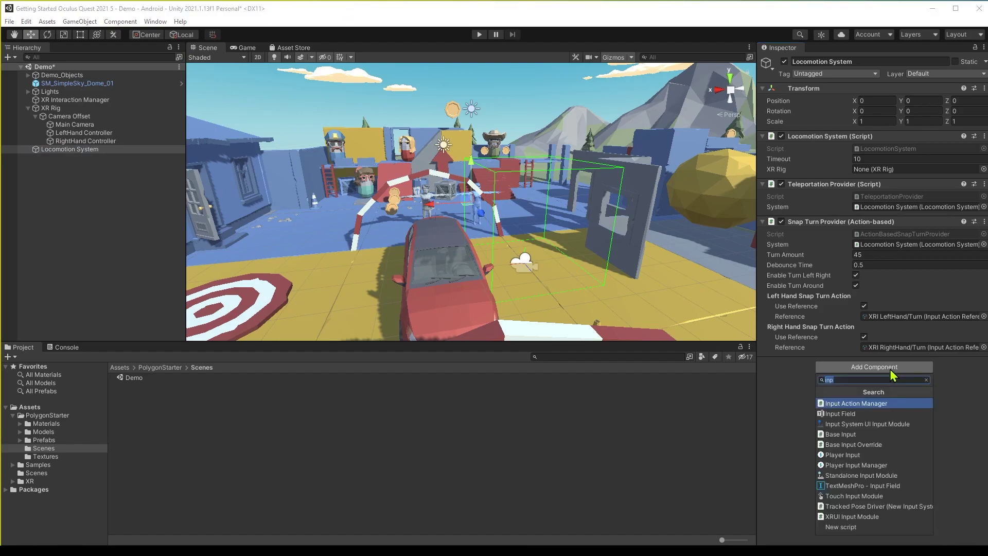
pyautogui.write('con')
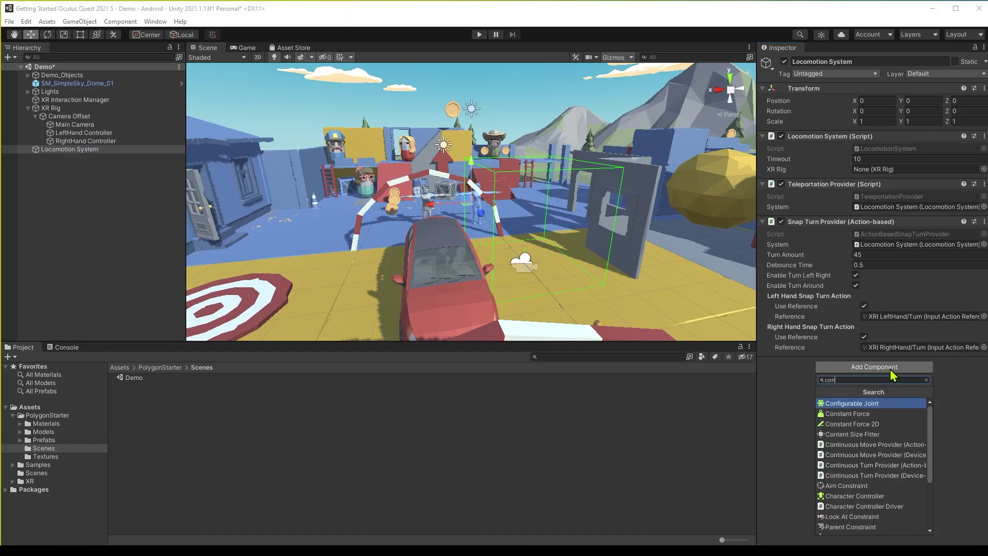
pyautogui.write('tin')
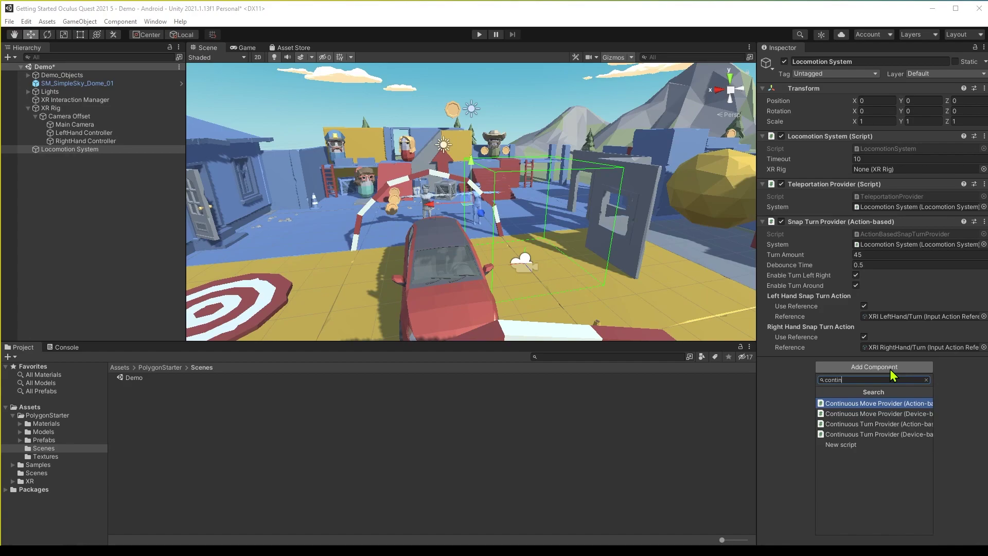
pyautogui.click(919, 405)
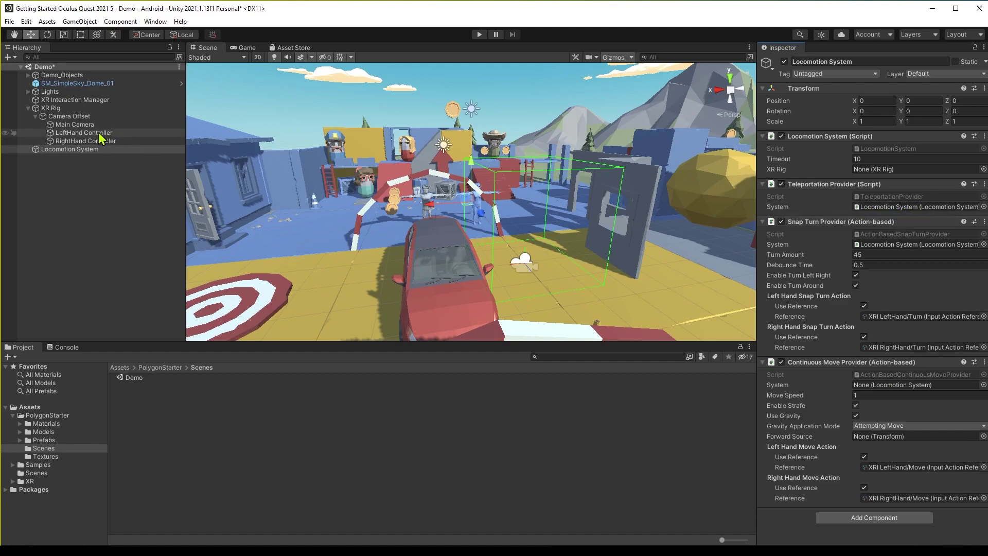
pyautogui.moveTo(48, 149); pyautogui.dragTo(912, 385)
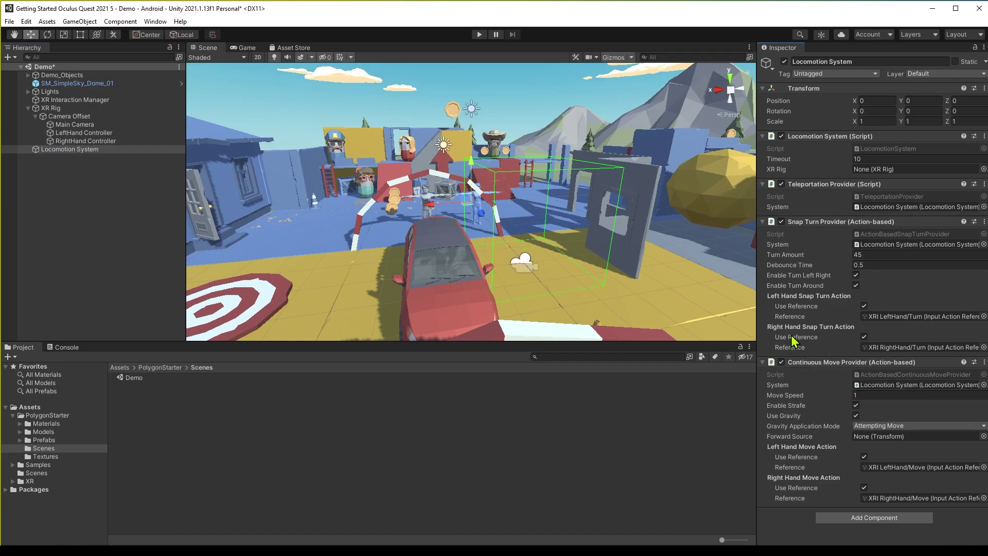
# Step: Uncheck Use Reference for both the Left Hand Snap Turn Action and the Right Hand Move Action
pyautogui.click(864, 306)
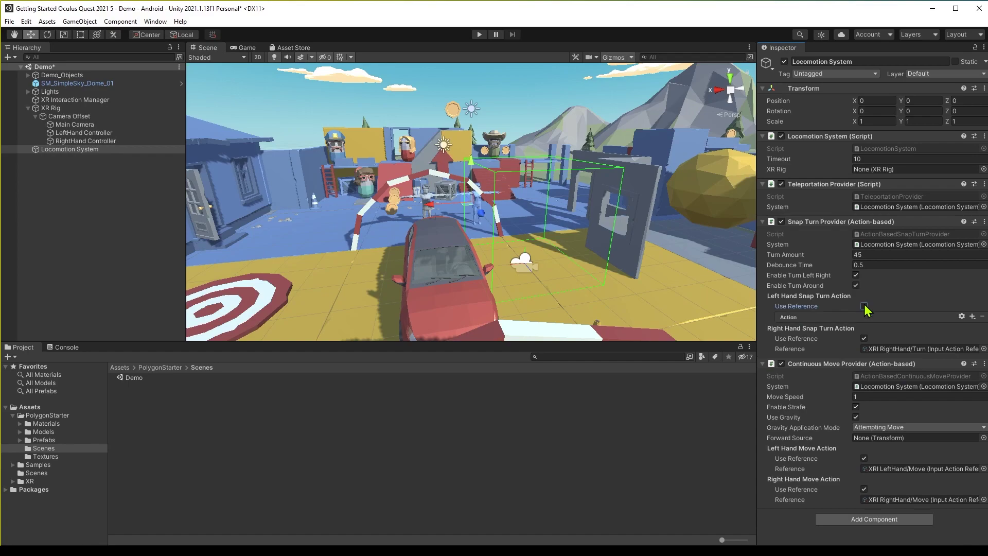
pyautogui.click(864, 489)
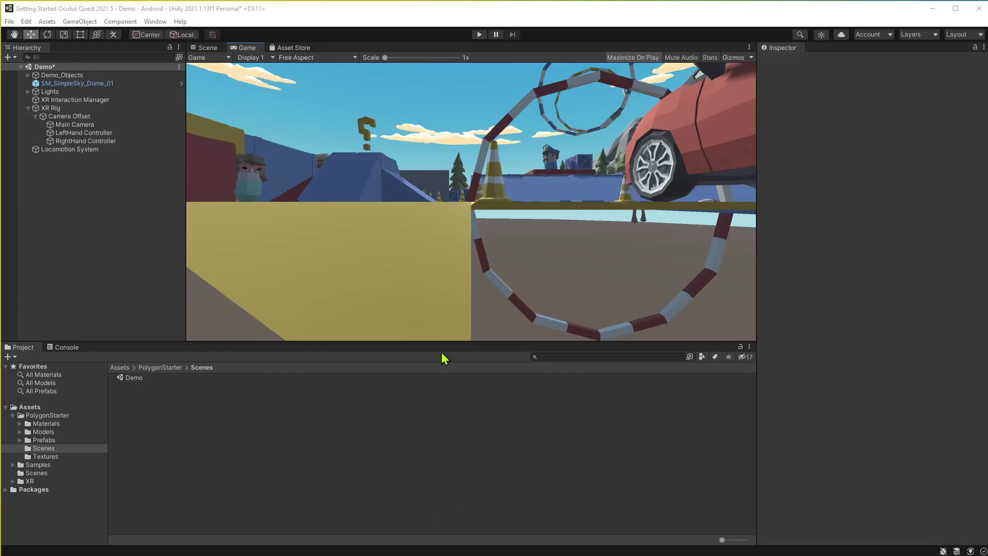
# Step: Return to the Scene view and enter Play mode to test the Demo scene
pyautogui.click(207, 47)
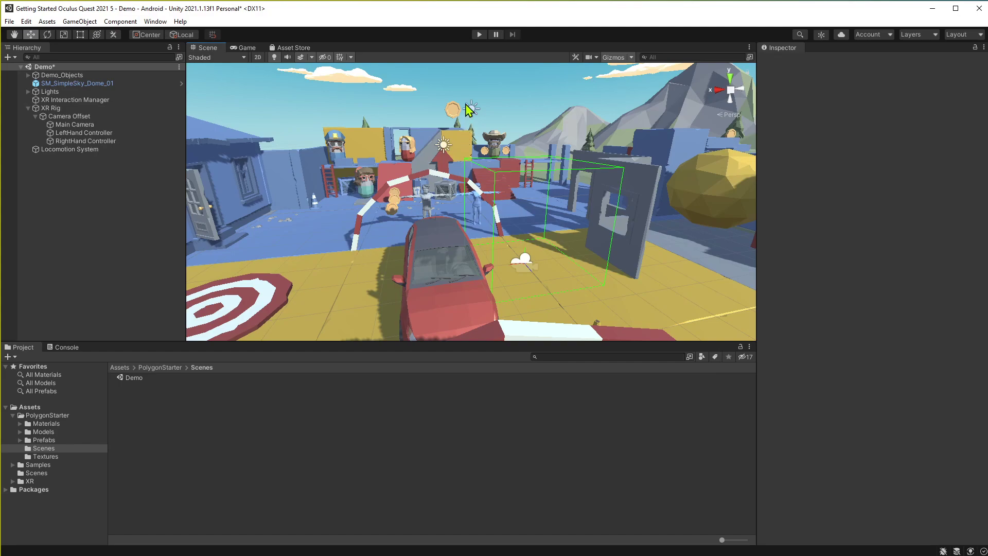
pyautogui.click(478, 34)
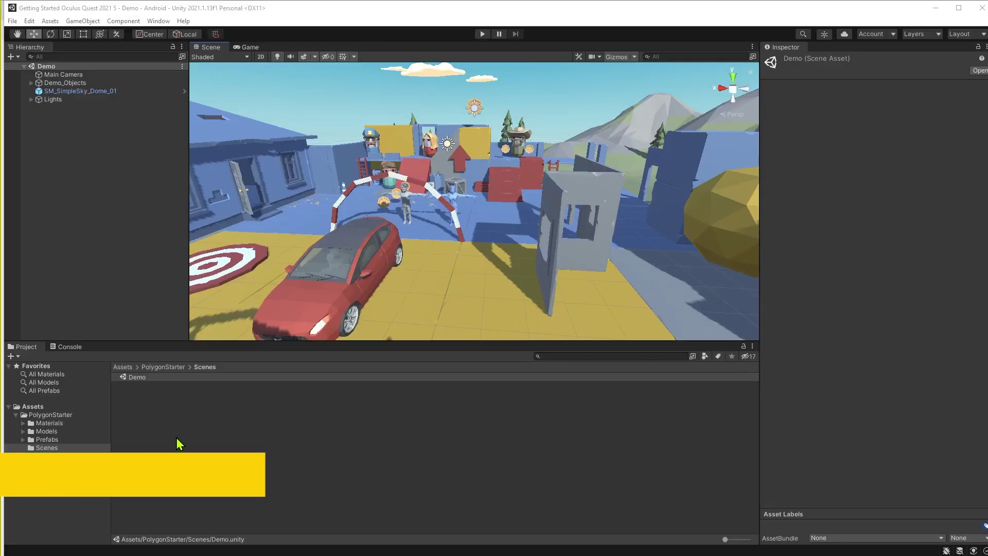
# Step: In Build Settings, refresh the Run Device list and select Oculus Quest as run device
pyautogui.click(14, 22)
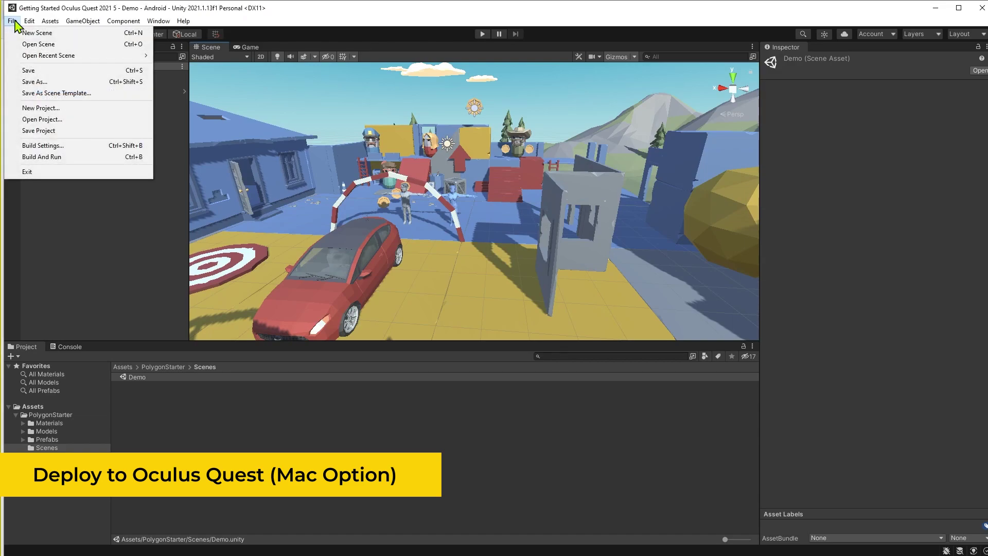
pyautogui.click(39, 148)
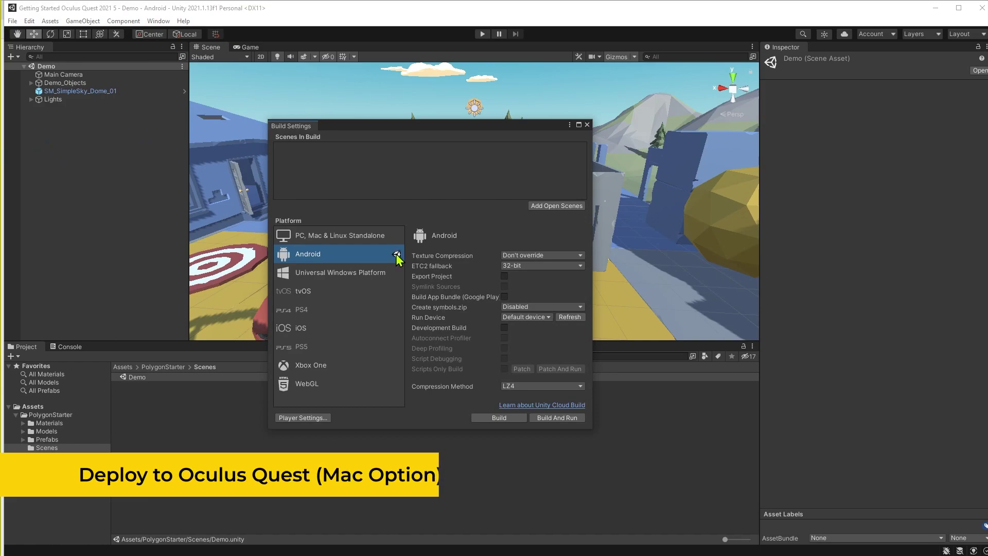
pyautogui.click(532, 317)
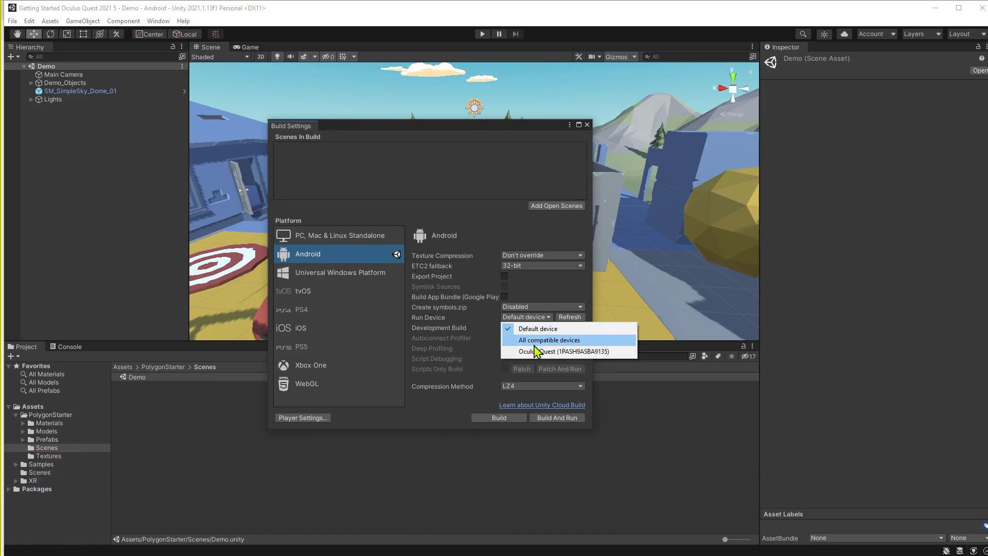
pyautogui.click(542, 289)
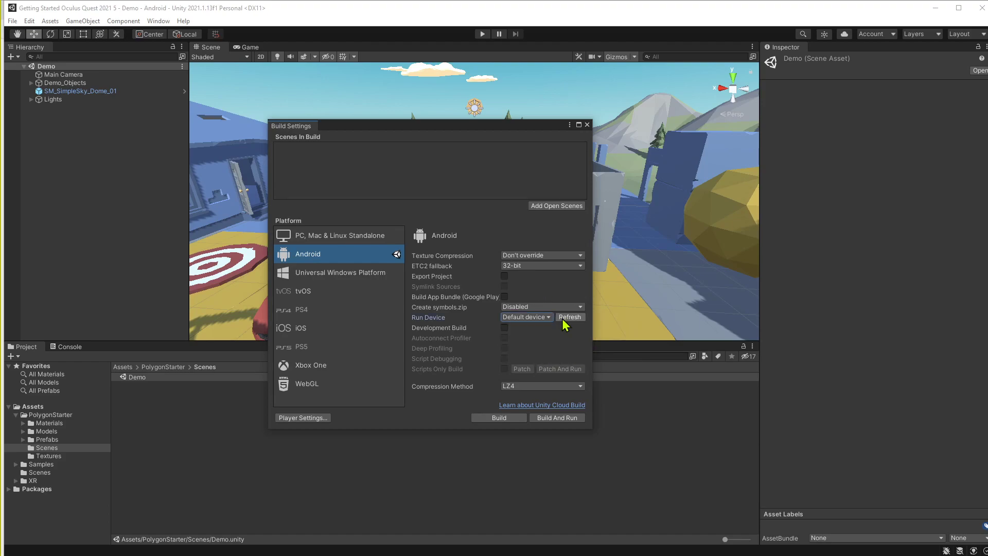
pyautogui.click(567, 317)
pyautogui.click(548, 319)
pyautogui.click(542, 351)
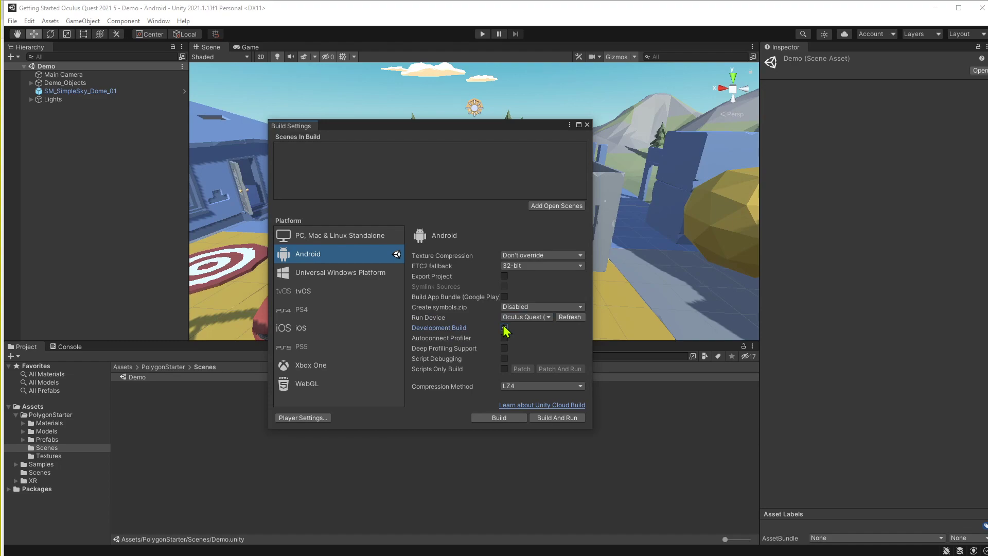
# Step: Start Build And Run and edit the APK file name in the save dialog
pyautogui.click(546, 417)
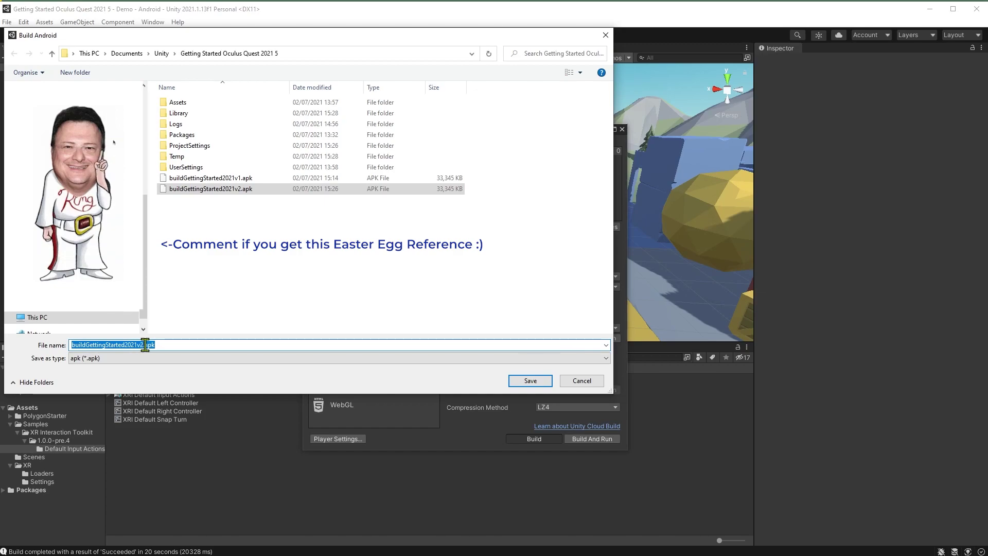
pyautogui.click(144, 344)
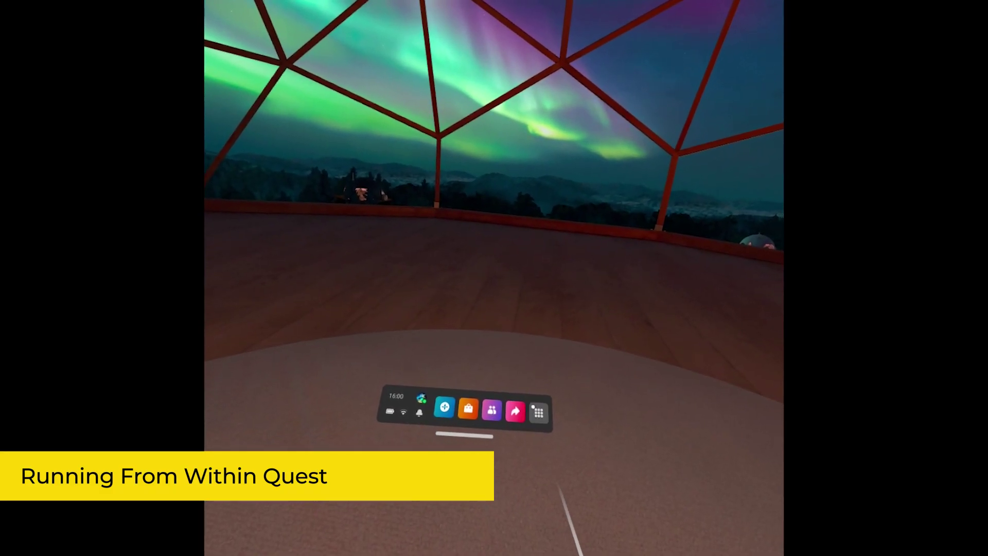
# Step: Filter the Apps library to Unknown Sources and launch Getting Started Oculus Quest 2021 6
pyautogui.click(538, 412)
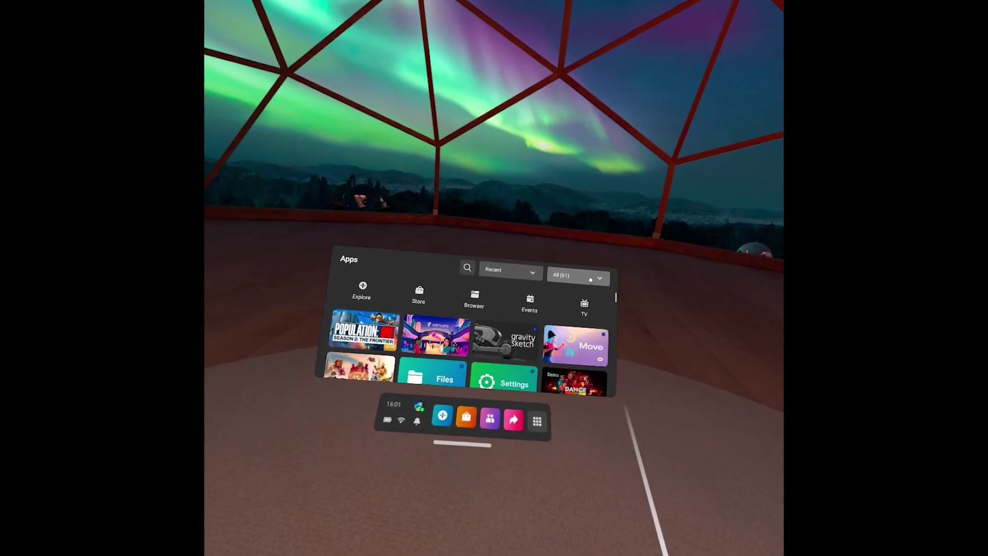
pyautogui.click(590, 279)
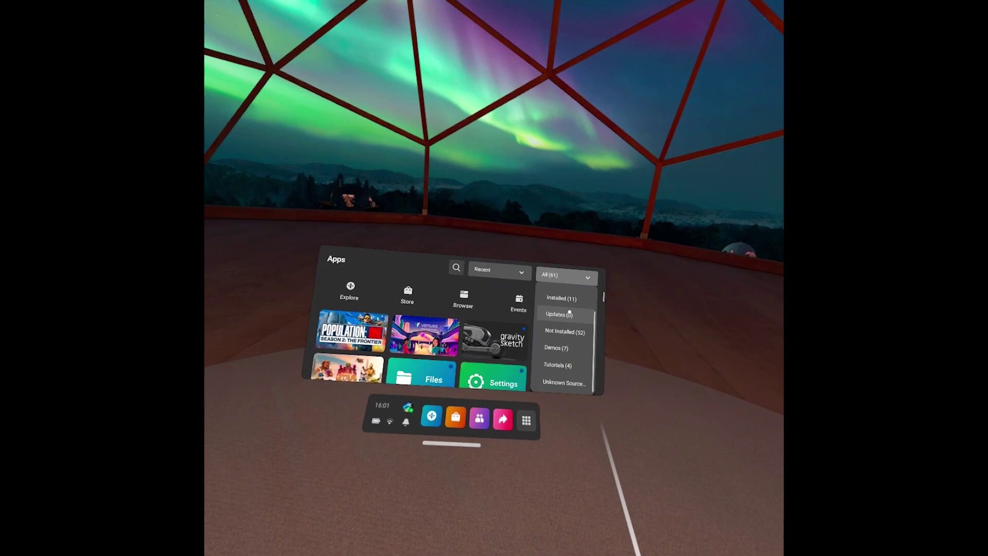
pyautogui.click(562, 382)
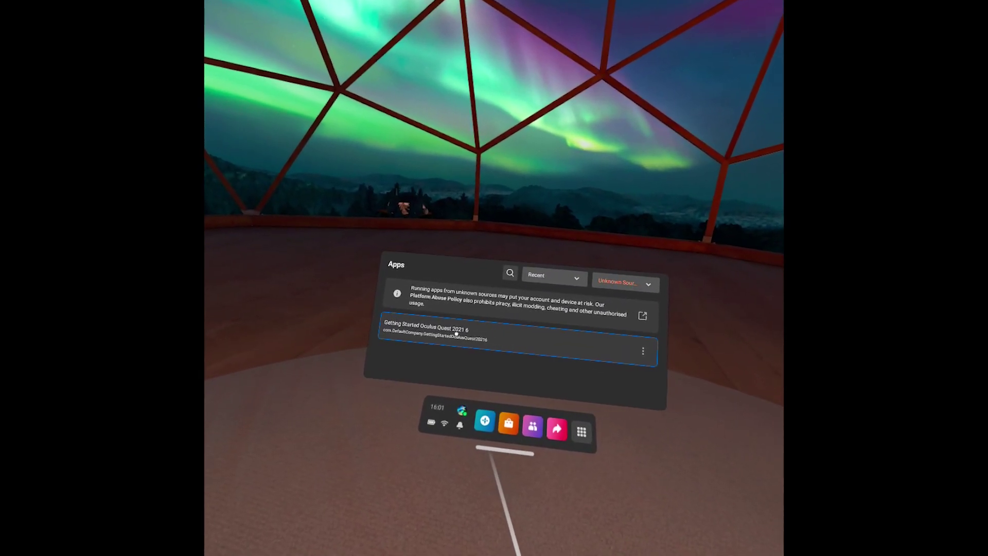
pyautogui.click(456, 334)
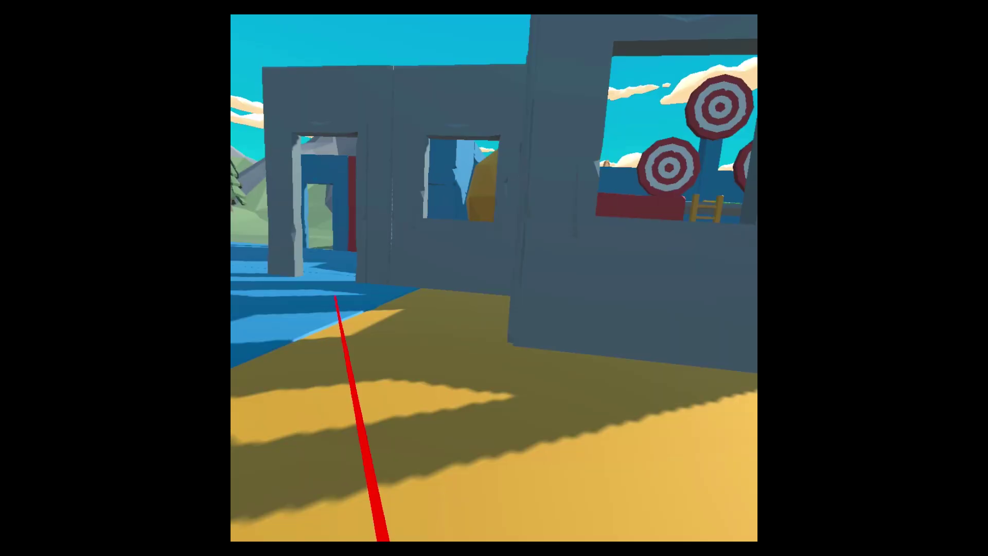